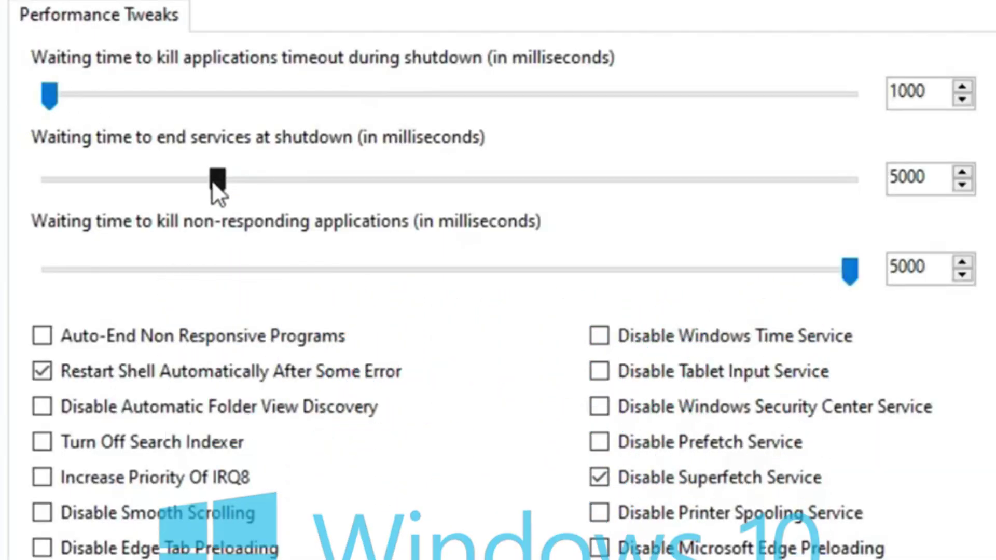
Drag the services-at-shutdown wait slider to 1000 ms and shorten the hung-app kill wait.
{"action": "left_click_drag", "start_coordinate": [216, 191], "coordinate": [49, 181]}
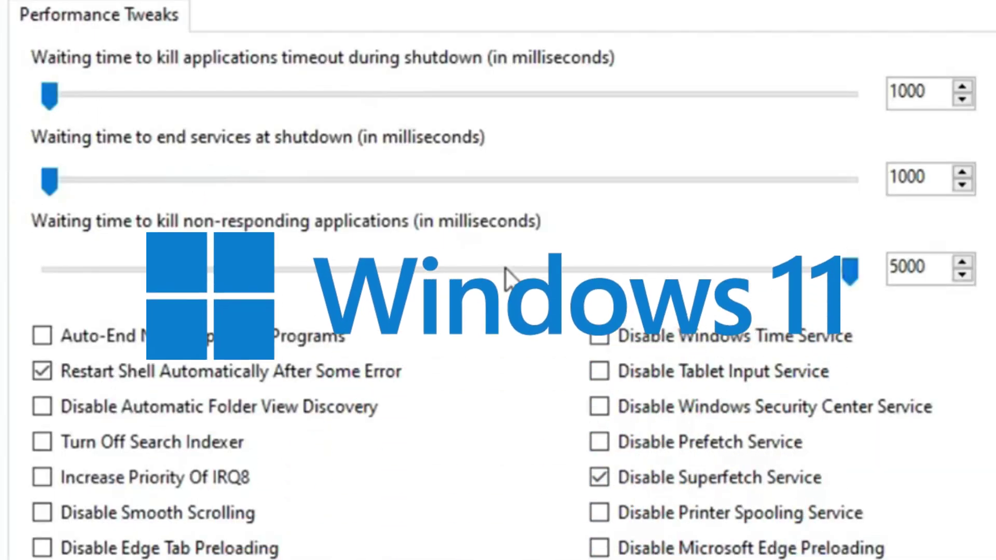
{"action": "left_click_drag", "start_coordinate": [845, 283], "coordinate": [160, 284]}
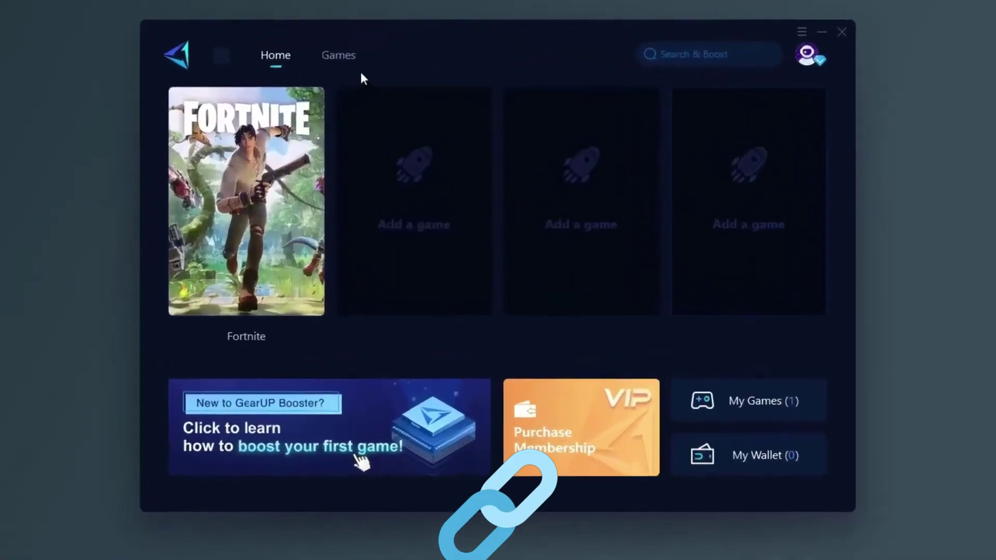
Boost Fortnite, browse the Games catalogue, then open the GearUP Booster download link.
{"action": "left_click", "coordinate": [241, 347]}
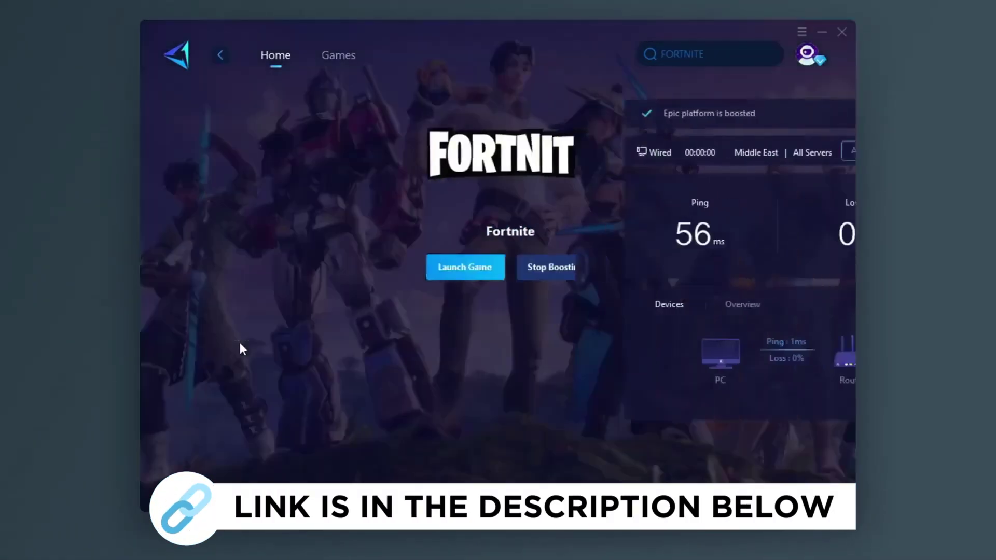
{"action": "left_click", "coordinate": [338, 55]}
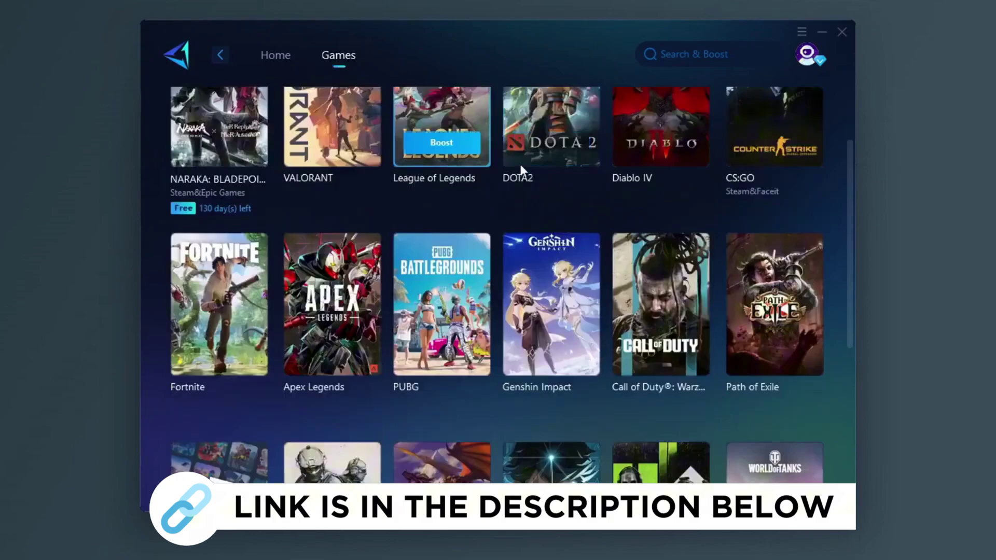
{"action": "scroll", "coordinate": [498, 213], "scroll_direction": "down", "scroll_amount": 4}
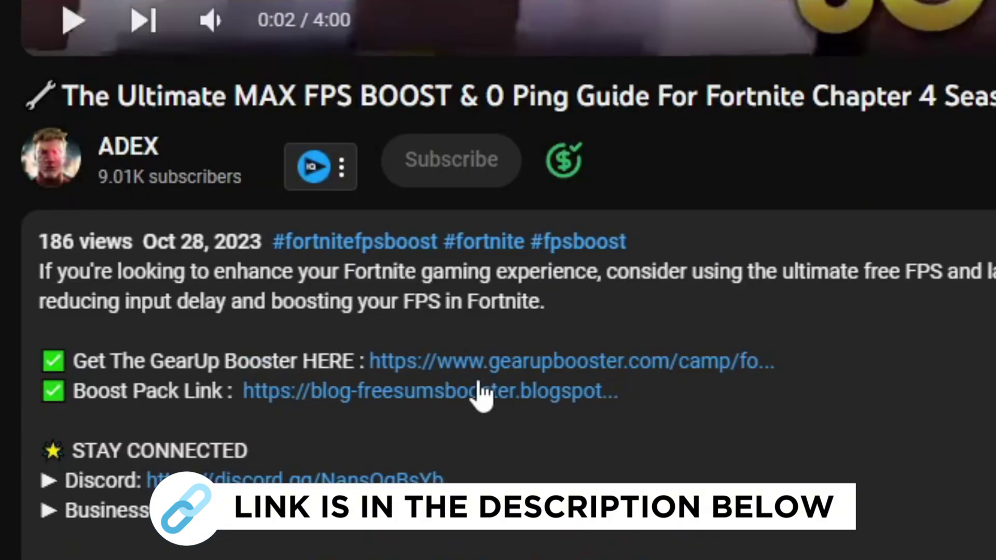
{"action": "left_click", "coordinate": [521, 360]}
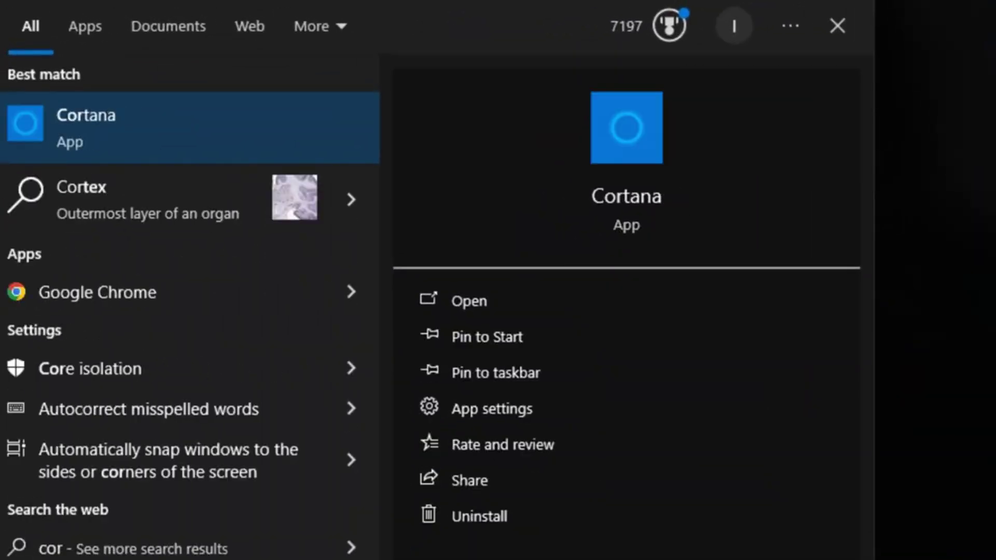
Search Windows for 'core isolation' and open the Core isolation security settings.
{"action": "type", "text": "e isolat"}
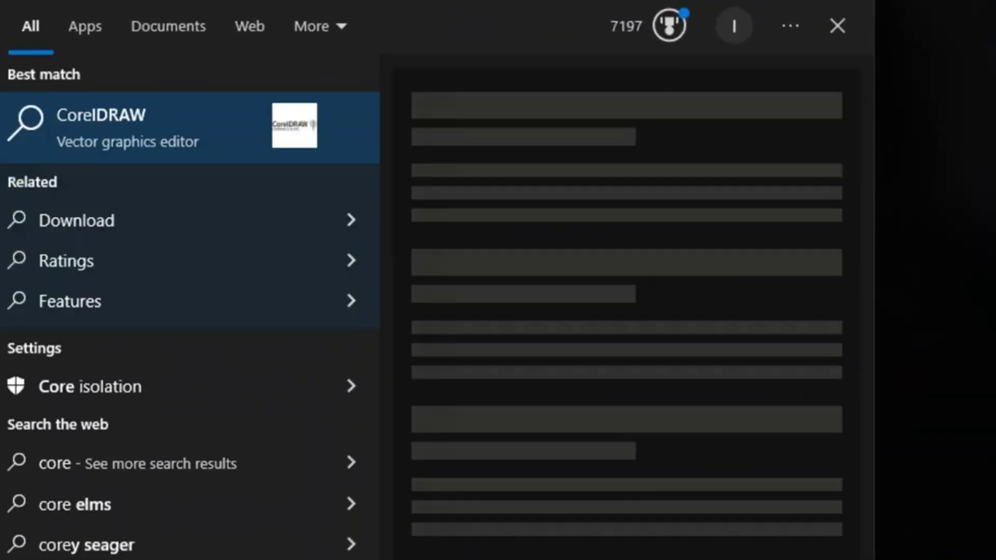
{"action": "type", "text": "io"}
{"action": "key", "text": "Return"}
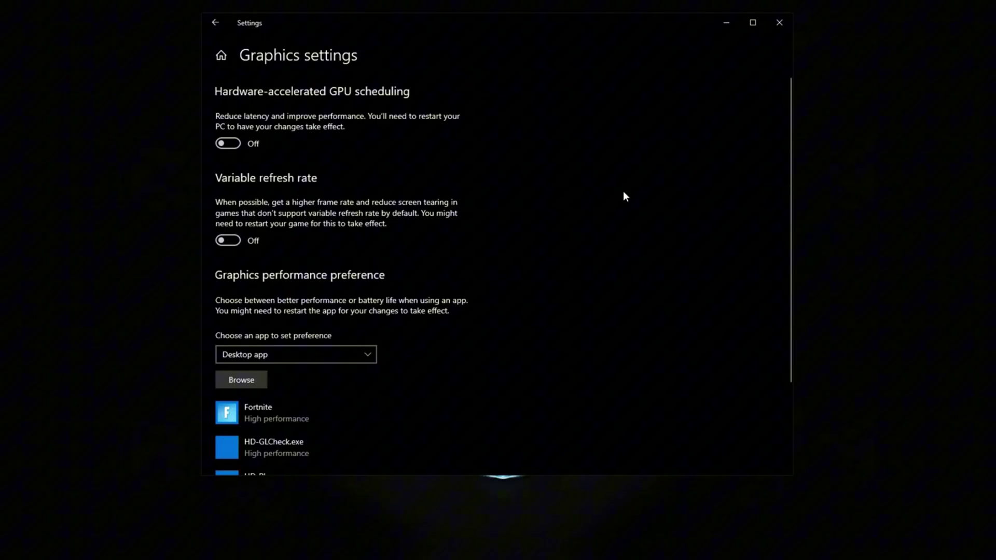
Add FortniteClient-Win64-Shipping.exe to Graphics settings and save its preference as High performance.
{"action": "scroll", "coordinate": [488, 139], "scroll_direction": "down", "scroll_amount": 2}
{"action": "scroll", "coordinate": [486, 143], "scroll_direction": "up", "scroll_amount": 1}
{"action": "scroll", "coordinate": [378, 223], "scroll_direction": "down", "scroll_amount": 3}
{"action": "left_click", "coordinate": [290, 307]}
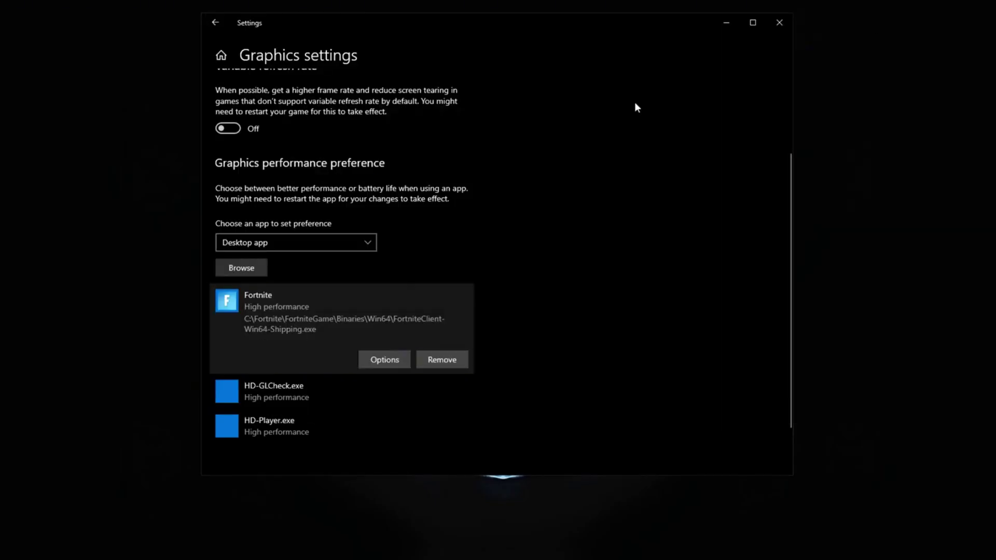
{"action": "left_click", "coordinate": [259, 267]}
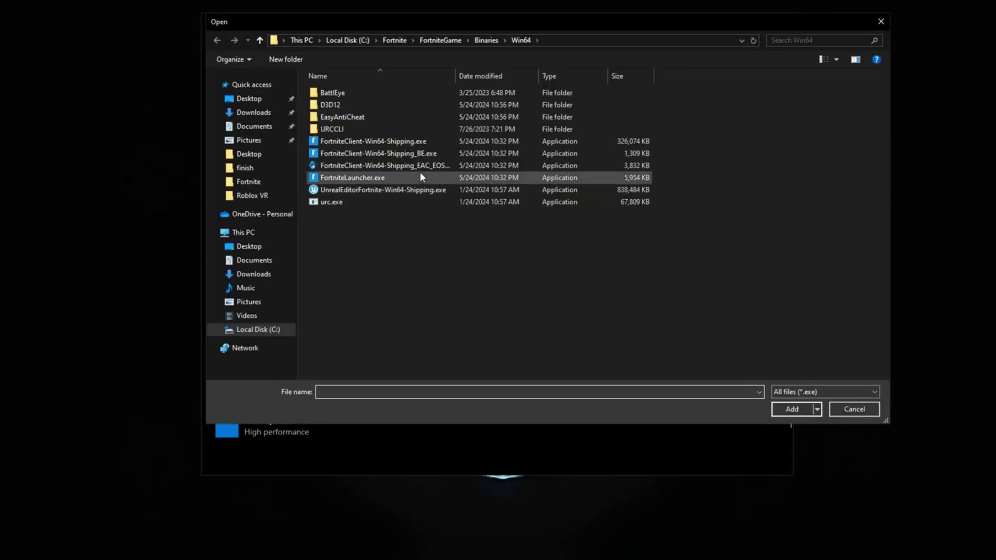
{"action": "left_click", "coordinate": [405, 141]}
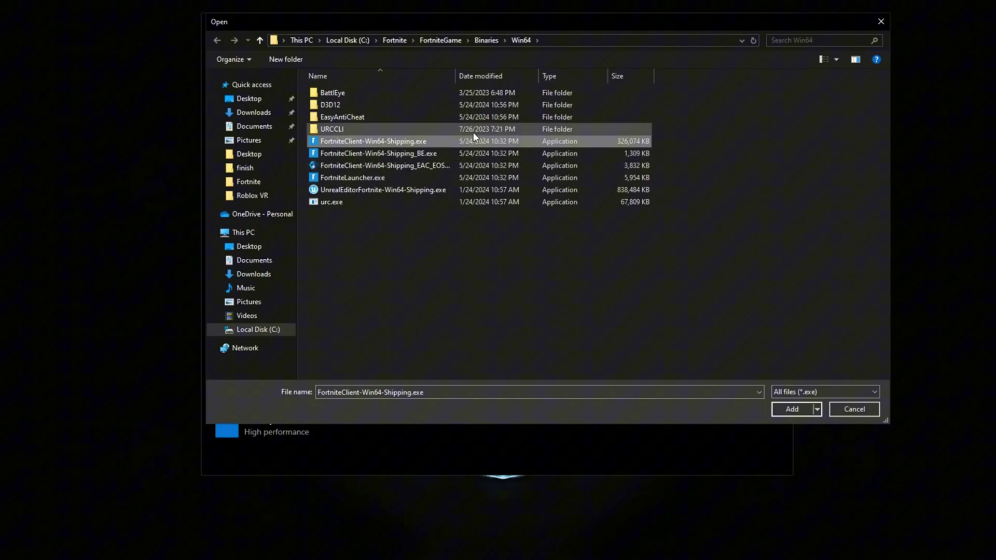
{"action": "left_click", "coordinate": [798, 409]}
{"action": "left_click", "coordinate": [366, 309]}
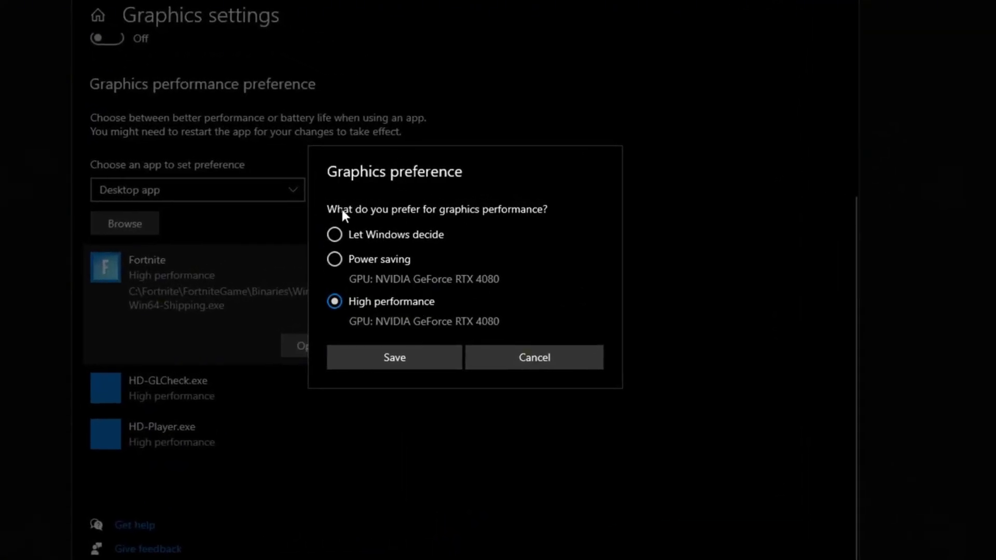
{"action": "left_click", "coordinate": [431, 363]}
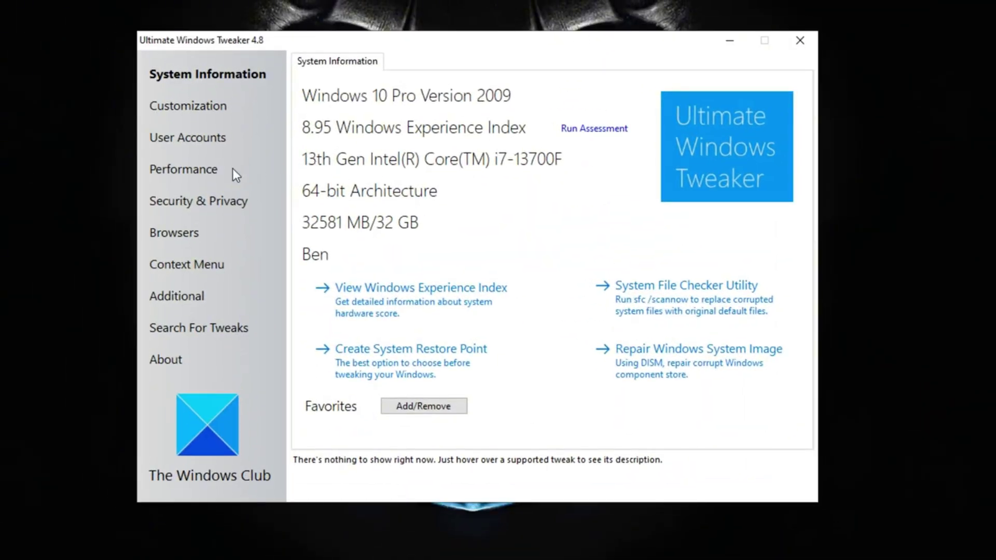
In Performance Tweaks, set the shutdown and hang wait sliders to 1000 ms and auto-end non-responsive programs.
{"action": "left_click", "coordinate": [188, 179]}
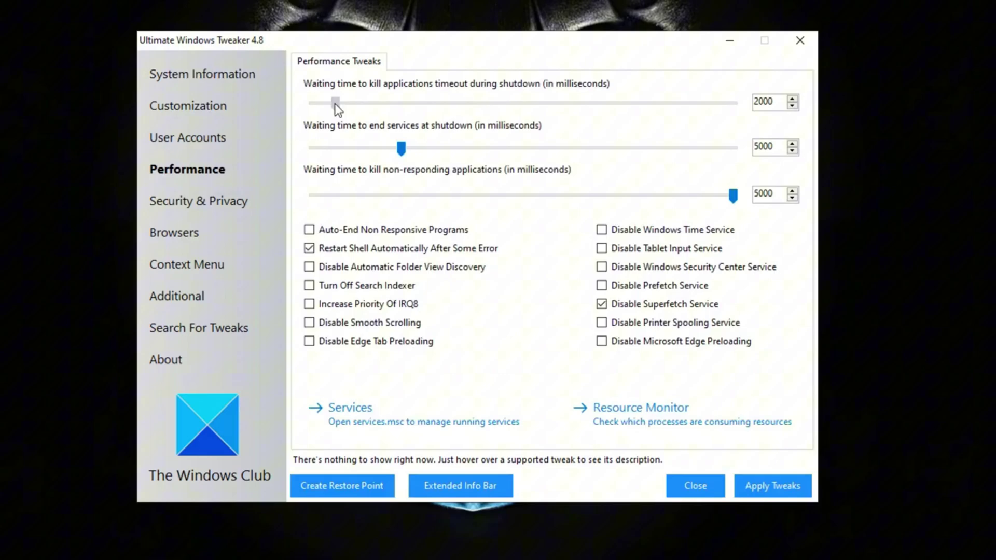
{"action": "left_click_drag", "start_coordinate": [402, 147], "coordinate": [346, 156]}
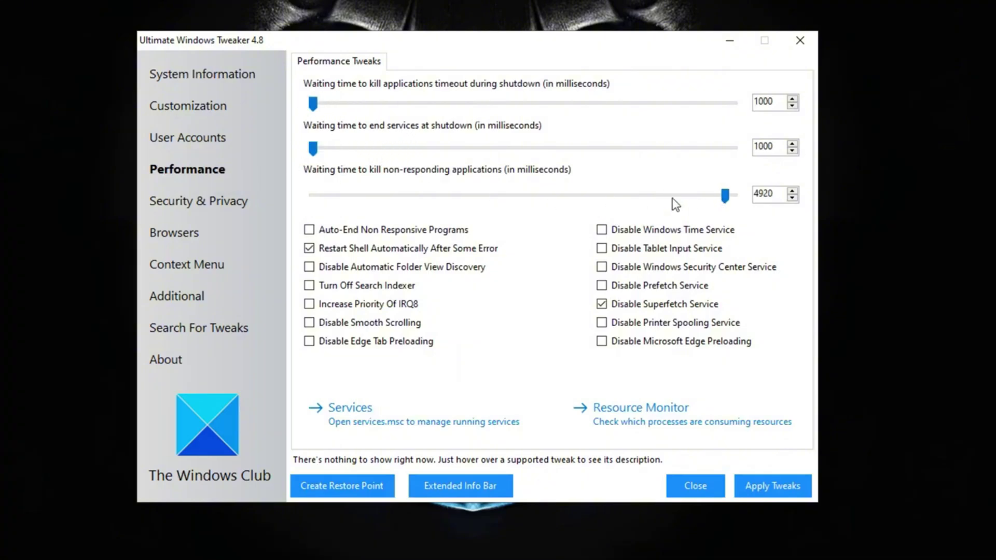
{"action": "left_click_drag", "start_coordinate": [724, 195], "coordinate": [266, 192]}
{"action": "left_click", "coordinate": [310, 229]}
Tick the remaining performance tweaks, disabling unneeded services including Windows Time, and apply them.
{"action": "left_click", "coordinate": [309, 286]}
{"action": "left_click", "coordinate": [309, 304]}
{"action": "left_click", "coordinate": [309, 322]}
{"action": "left_click", "coordinate": [309, 341]}
{"action": "left_click", "coordinate": [601, 341]}
{"action": "left_click", "coordinate": [601, 285]}
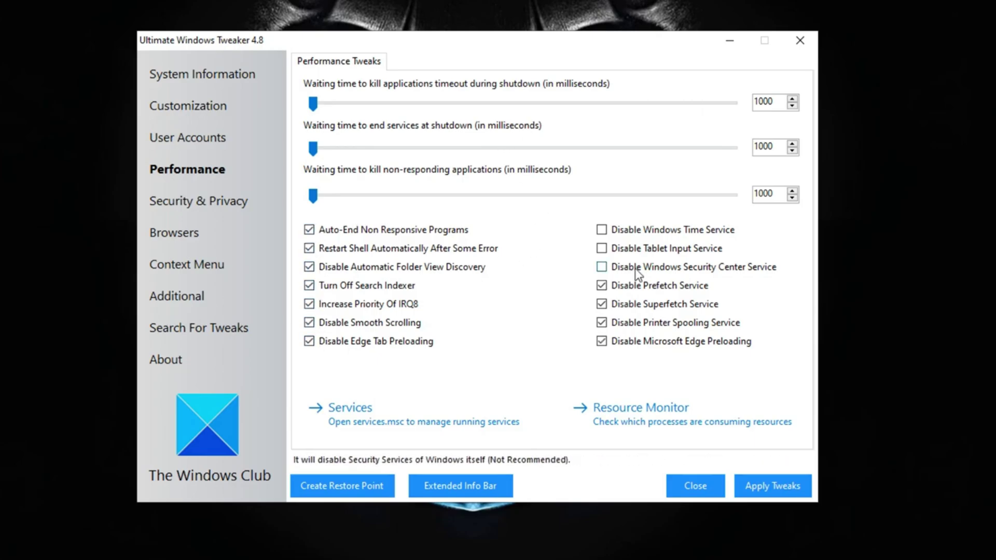
{"action": "left_click", "coordinate": [601, 267]}
{"action": "left_click", "coordinate": [601, 247]}
{"action": "left_click", "coordinate": [667, 230]}
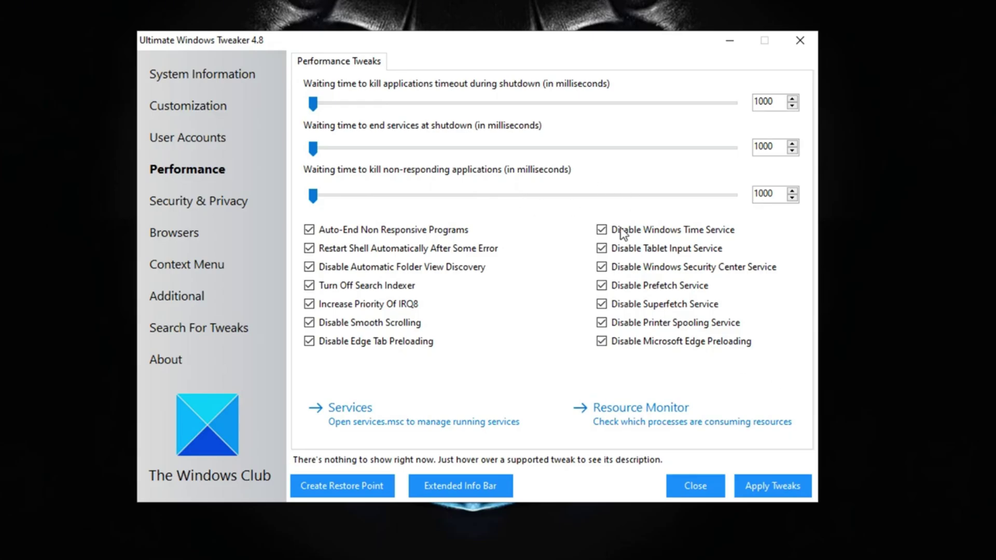
{"action": "left_click", "coordinate": [782, 493]}
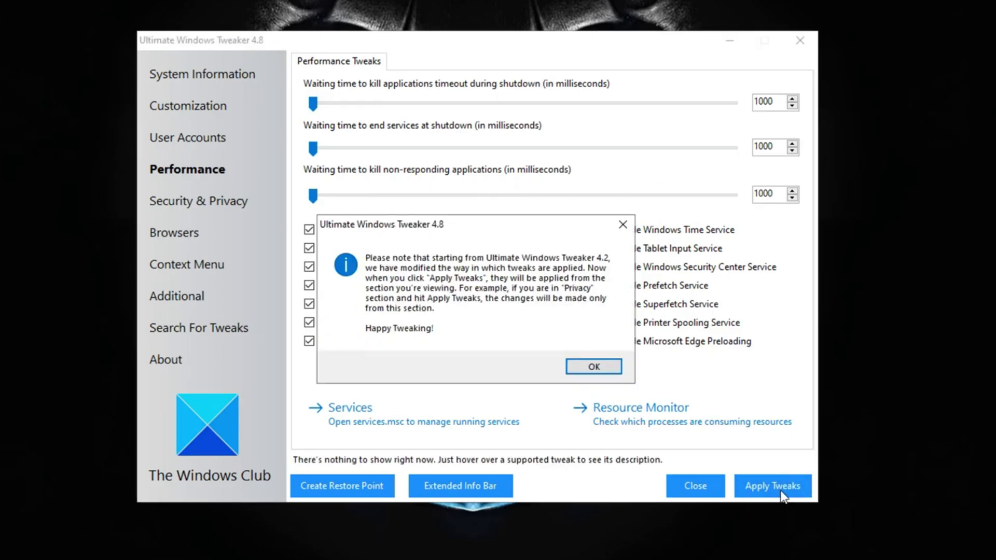
{"action": "left_click", "coordinate": [616, 364]}
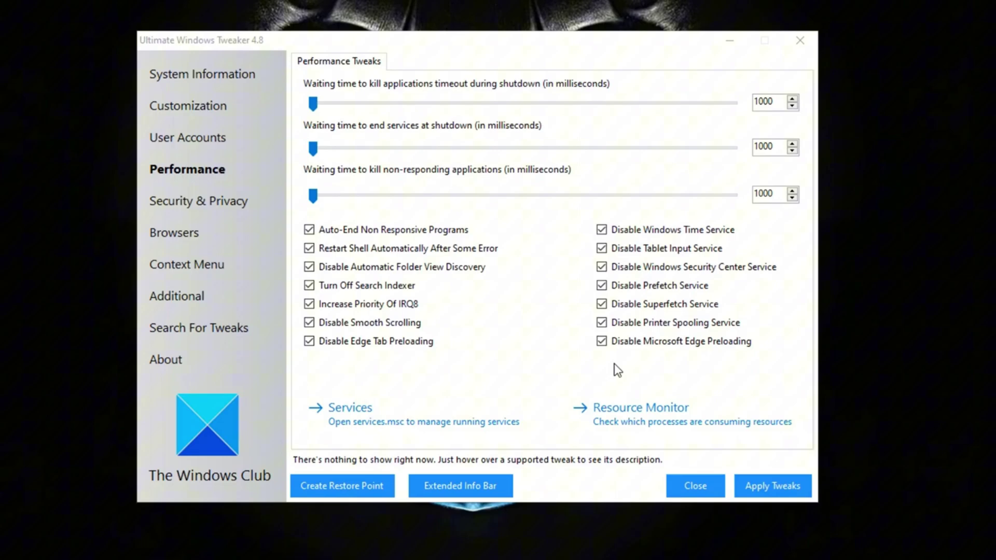
In Security & Privacy, turn off user tracking and disable OneDrive, then apply.
{"action": "left_click", "coordinate": [203, 200]}
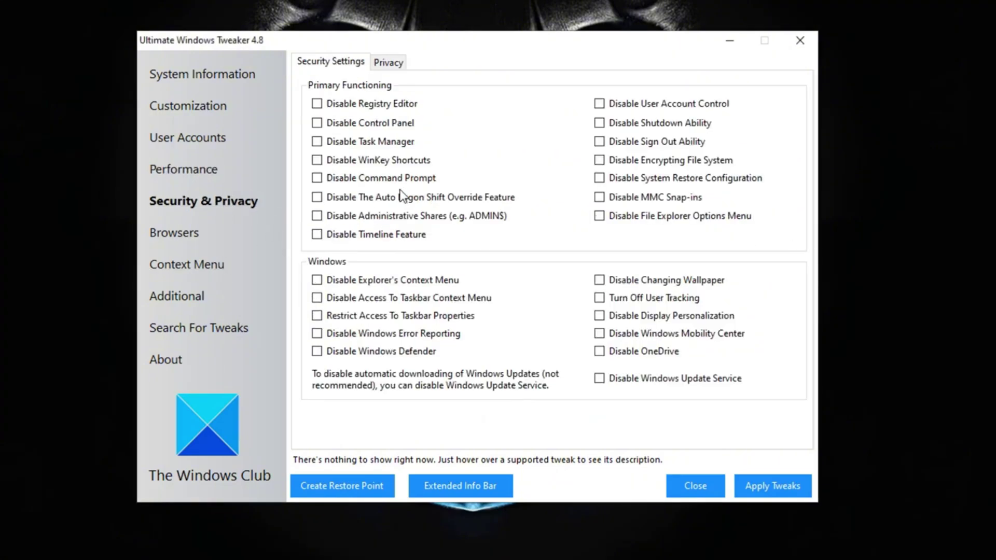
{"action": "left_click", "coordinate": [602, 299]}
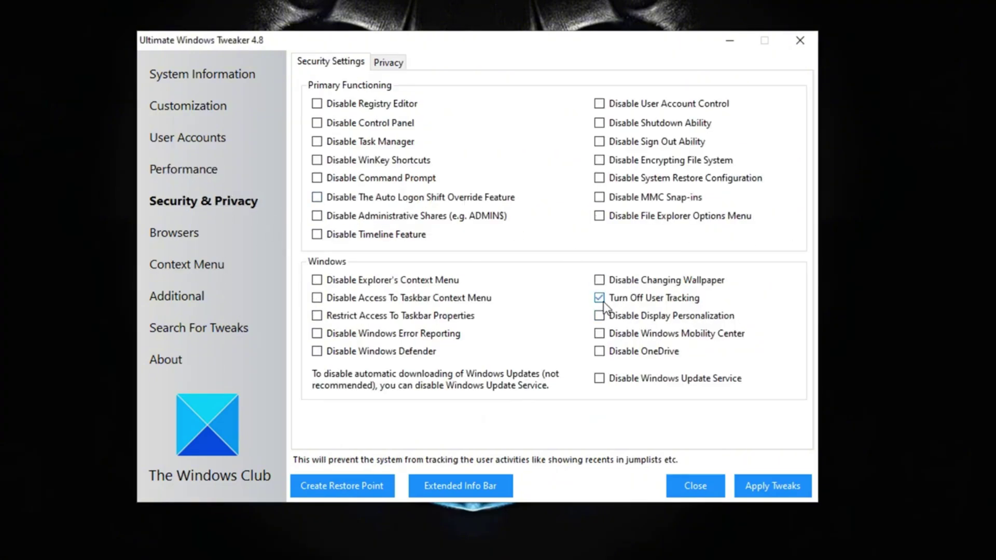
{"action": "left_click", "coordinate": [604, 352]}
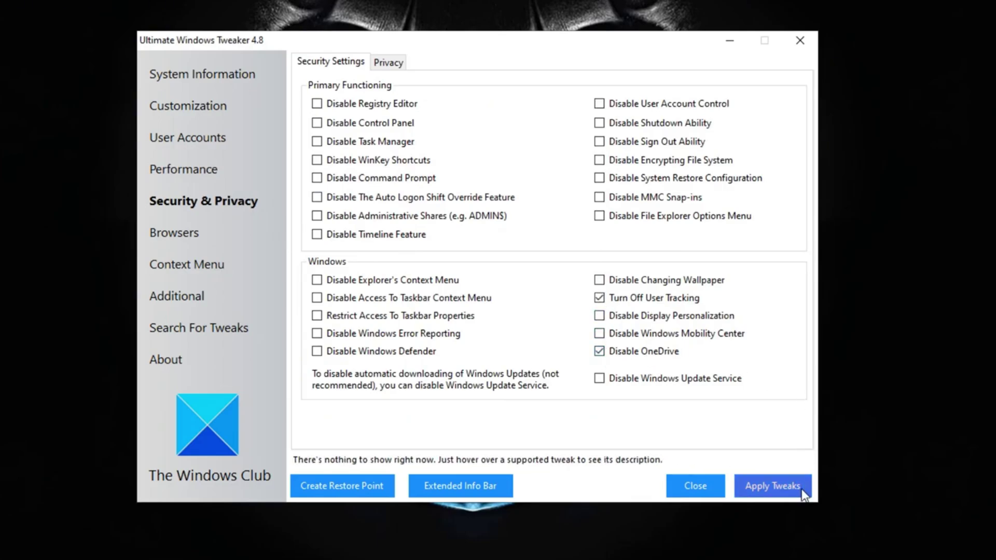
{"action": "left_click", "coordinate": [785, 490]}
On Privacy, tick telemetry, biometrics, advertising ID, handwriting, Bing search, Cortana, Wi-Fi Sense, camera and messages.
{"action": "left_click", "coordinate": [384, 63]}
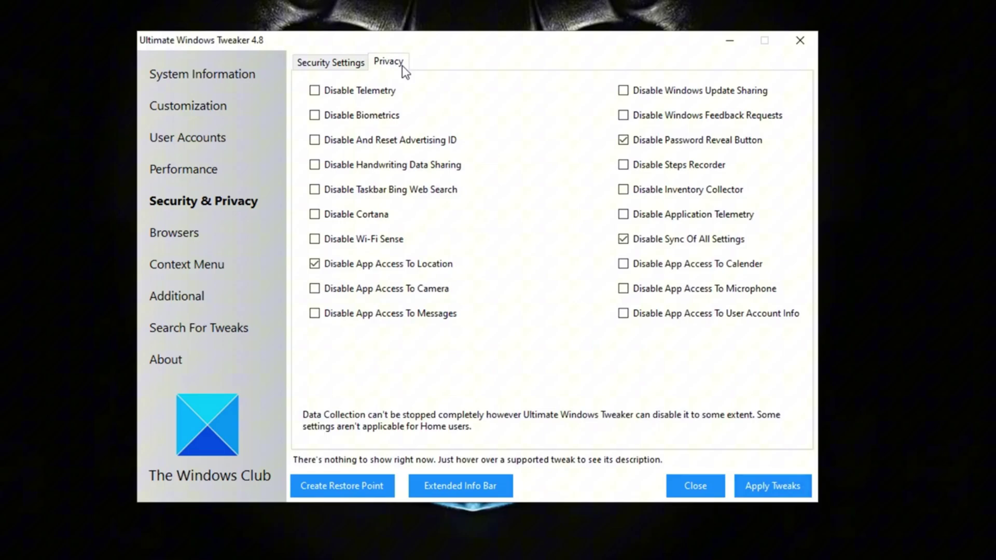
{"action": "left_click", "coordinate": [314, 89]}
{"action": "left_click", "coordinate": [313, 115]}
{"action": "left_click", "coordinate": [313, 139]}
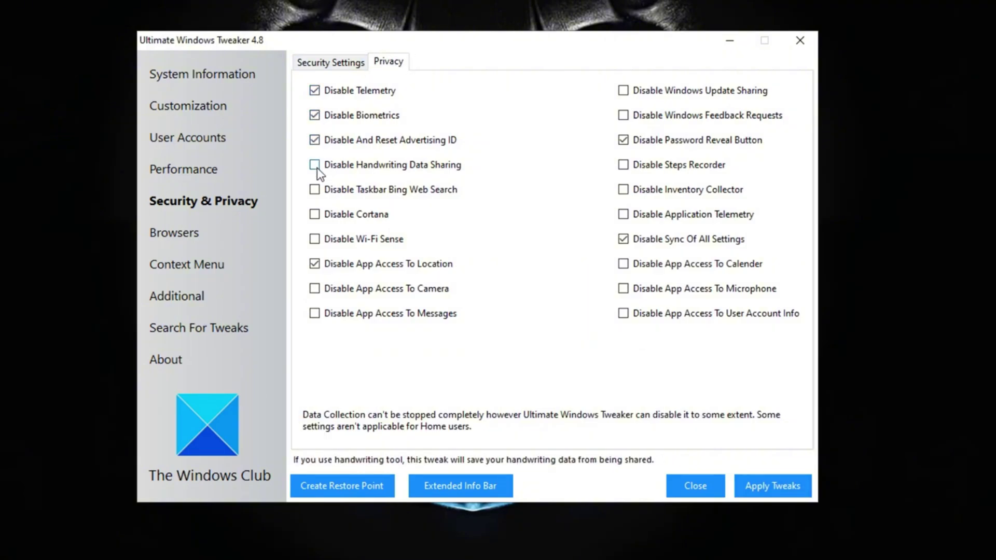
{"action": "left_click", "coordinate": [316, 166]}
{"action": "left_click", "coordinate": [314, 189]}
{"action": "left_click", "coordinate": [314, 214]}
{"action": "left_click", "coordinate": [314, 238]}
{"action": "left_click", "coordinate": [314, 289]}
{"action": "left_click", "coordinate": [314, 314]}
Tick account info, microphone, calendar, app telemetry, Steps Recorder, feedback and Update sharing; untick Cortana and camera.
{"action": "left_click", "coordinate": [623, 313]}
{"action": "left_click", "coordinate": [624, 288]}
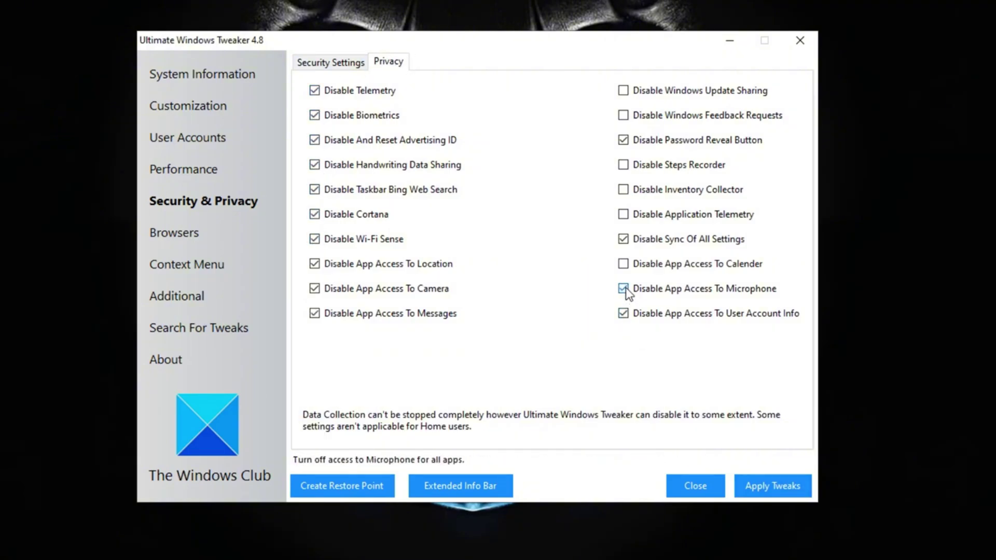
{"action": "left_click", "coordinate": [622, 264]}
{"action": "left_click", "coordinate": [624, 214]}
{"action": "left_click", "coordinate": [622, 165]}
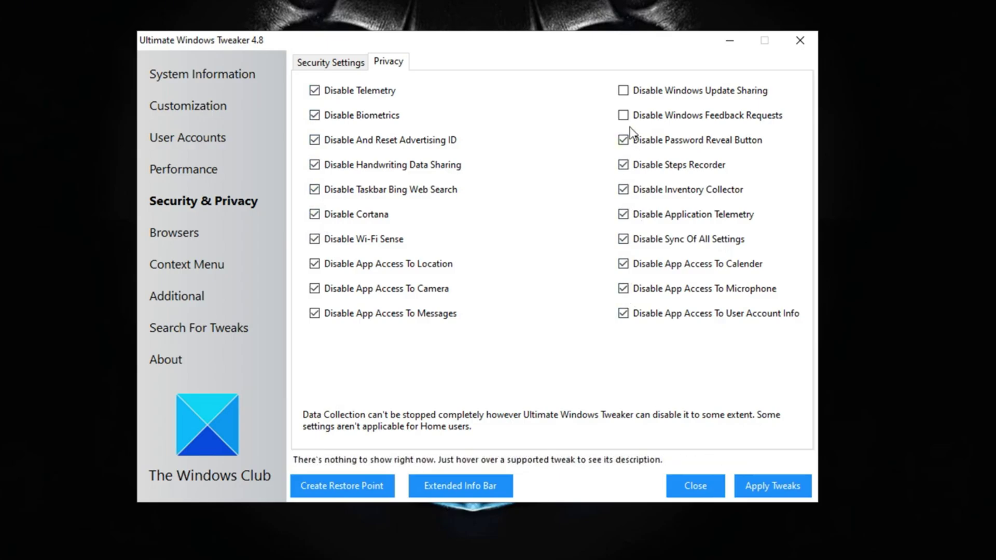
{"action": "left_click", "coordinate": [622, 115]}
{"action": "left_click", "coordinate": [624, 89]}
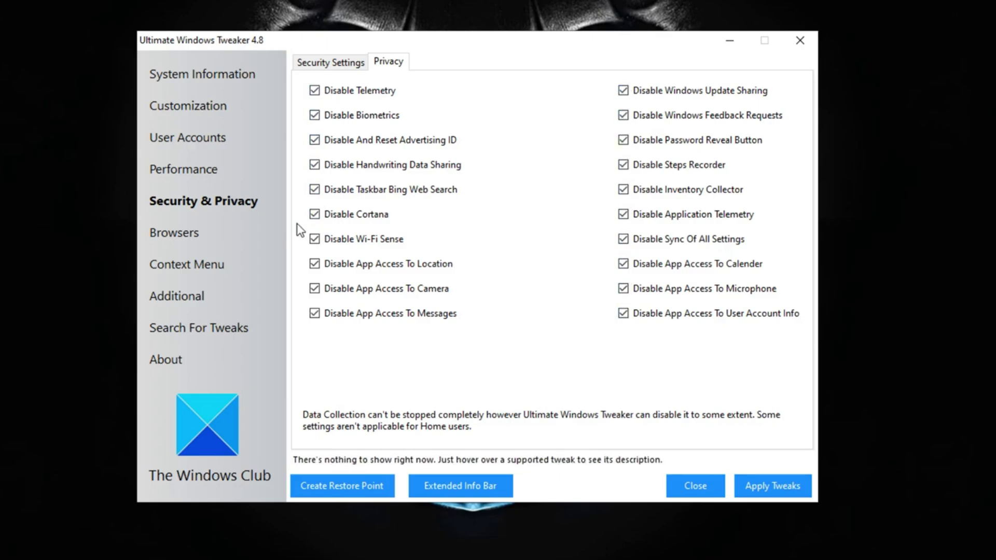
{"action": "left_click", "coordinate": [342, 218]}
{"action": "left_click", "coordinate": [333, 288]}
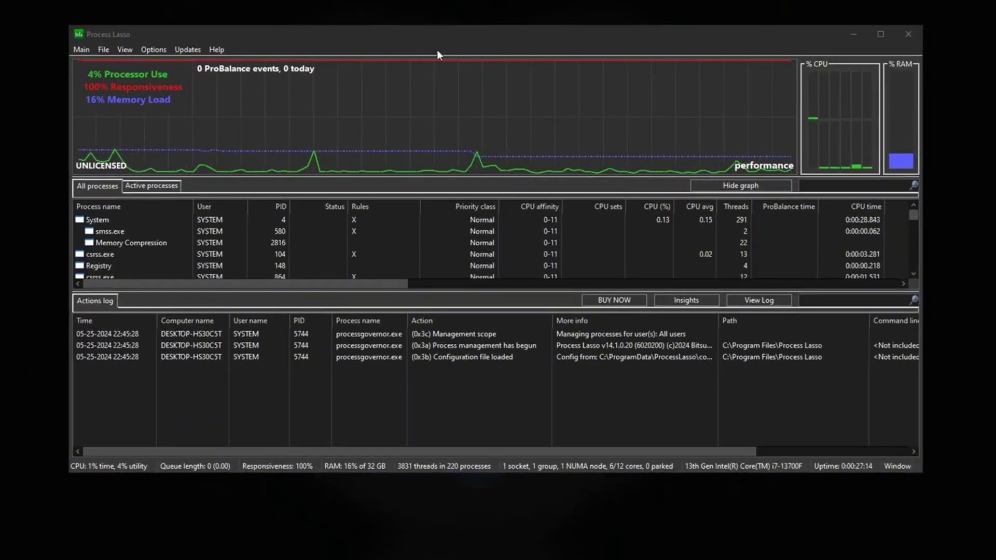
Scroll the Process Lasso list up to reveal FortniteLauncher and FortniteClient-Win64-Shipping.
{"action": "scroll", "coordinate": [224, 241], "scroll_direction": "down", "scroll_amount": 15}
{"action": "scroll", "coordinate": [224, 241], "scroll_direction": "up", "scroll_amount": 15}
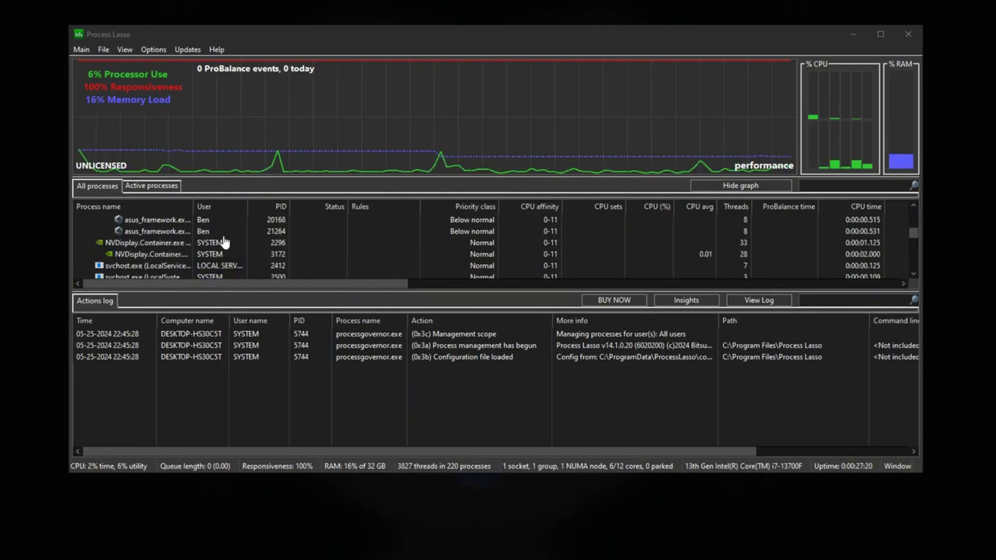
{"action": "scroll", "coordinate": [249, 238], "scroll_direction": "up", "scroll_amount": 1}
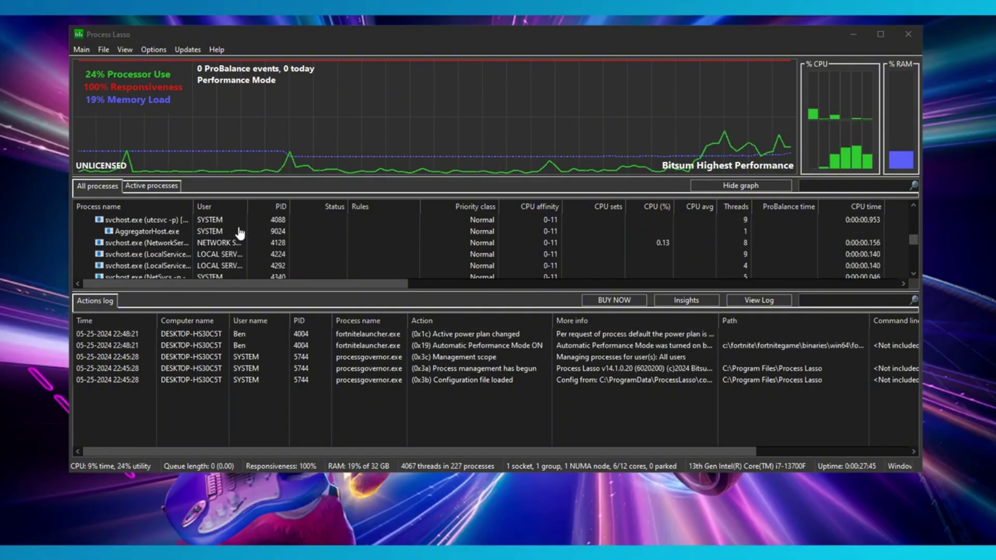
{"action": "scroll", "coordinate": [239, 234], "scroll_direction": "up", "scroll_amount": 10}
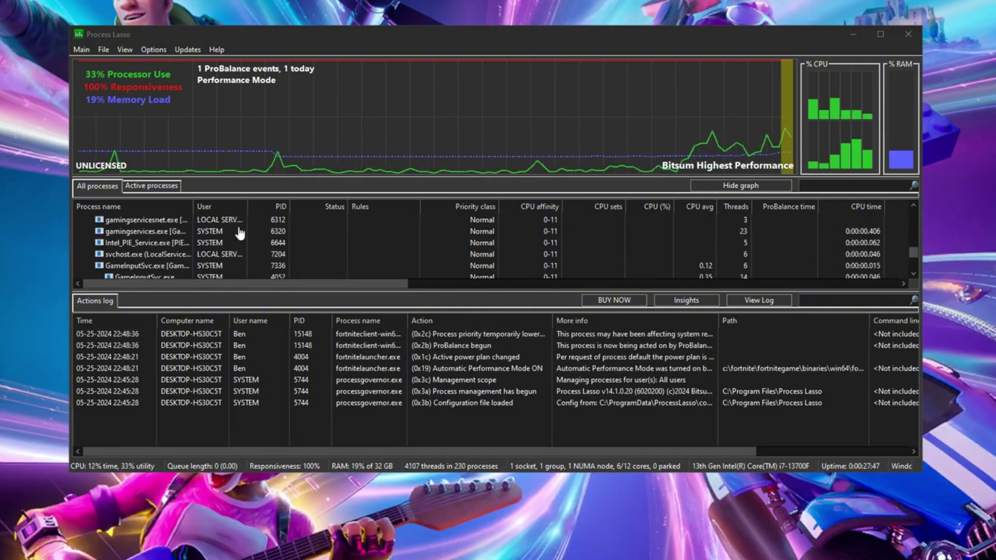
{"action": "scroll", "coordinate": [179, 241], "scroll_direction": "up", "scroll_amount": 3}
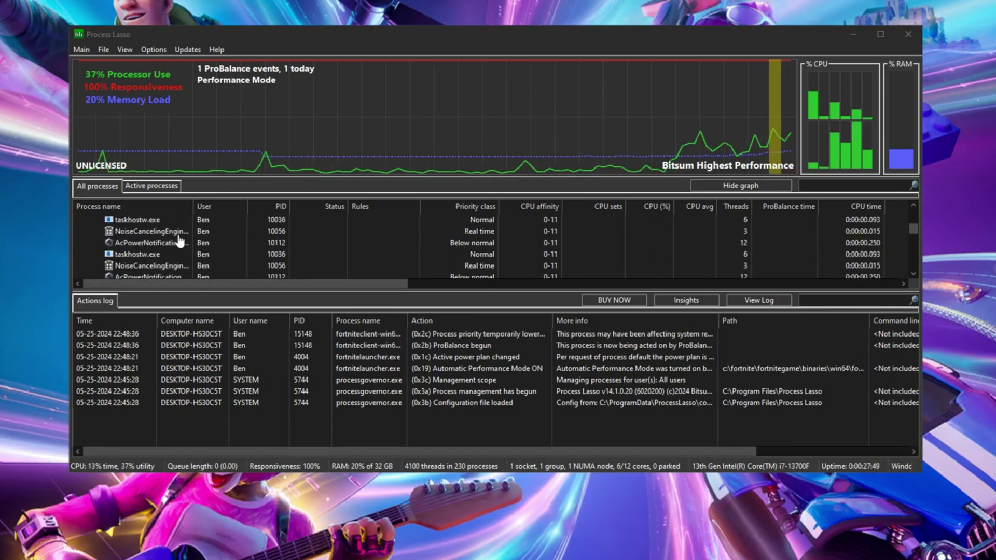
Set the FortniteClient process's current CPU priority to High.
{"action": "mouse_move", "coordinate": [176, 236]}
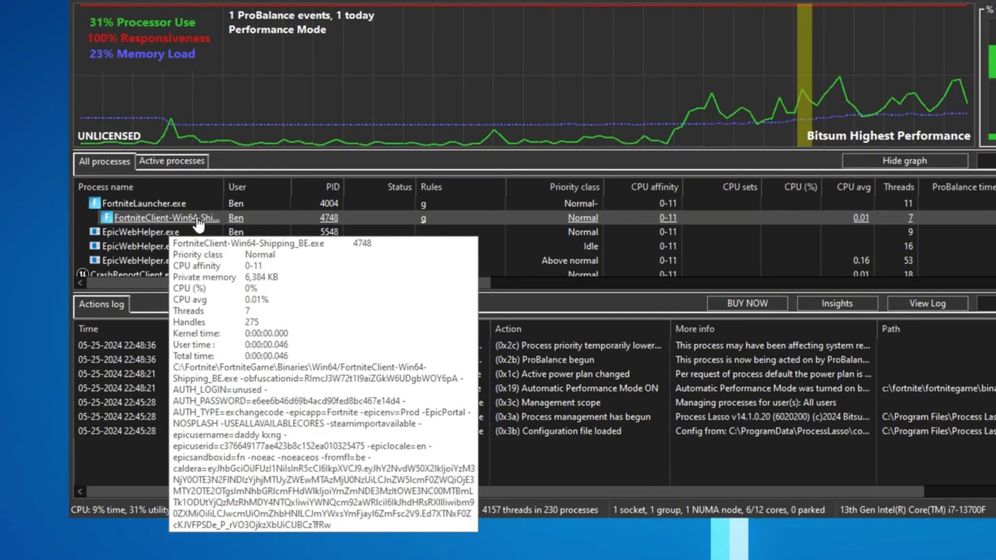
{"action": "right_click", "coordinate": [195, 219]}
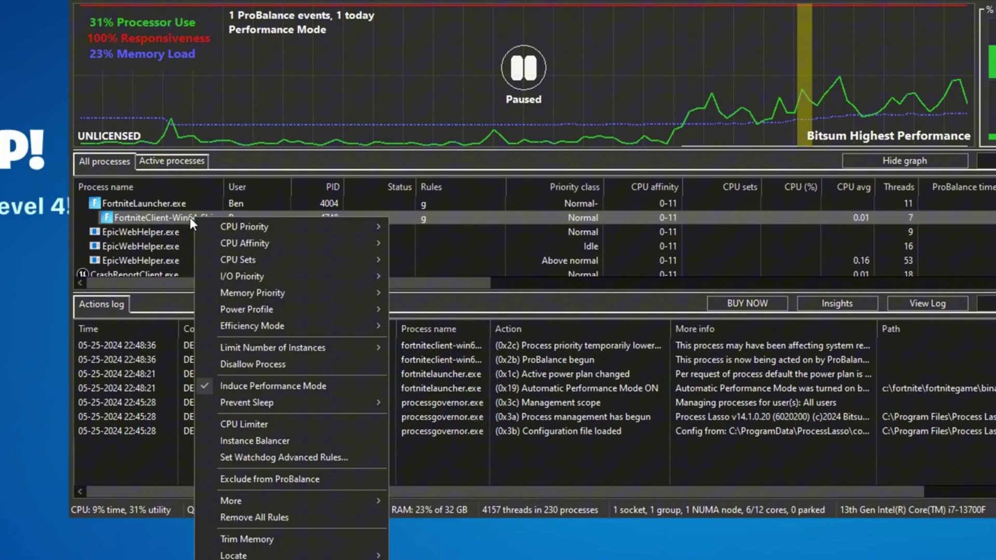
{"action": "mouse_move", "coordinate": [223, 227]}
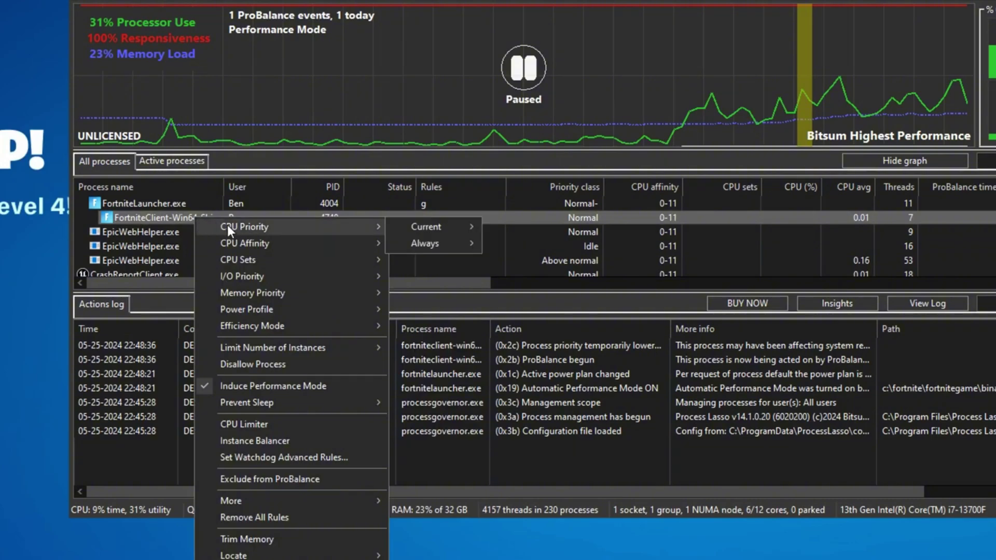
{"action": "mouse_move", "coordinate": [464, 228]}
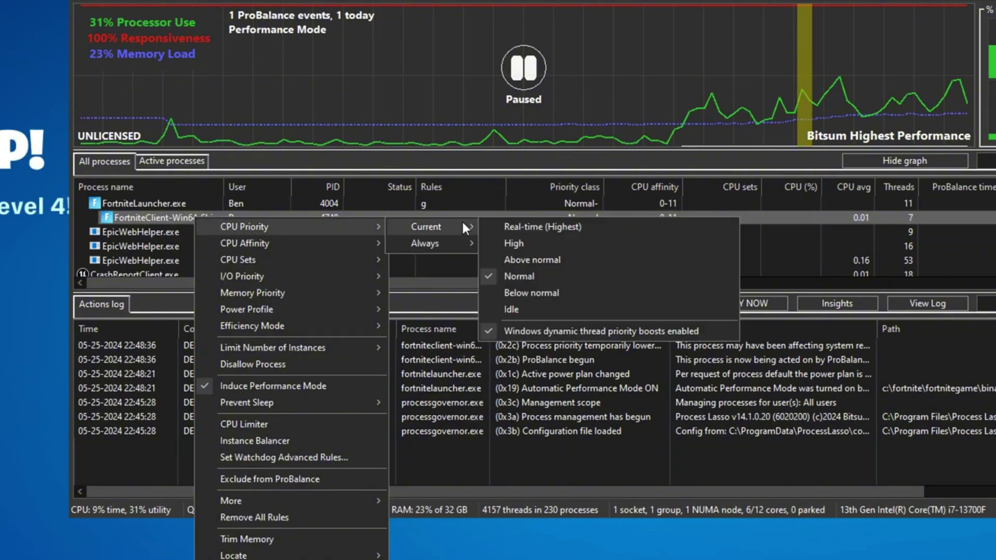
{"action": "left_click", "coordinate": [521, 238]}
Set the FortniteClient process's hard throttle to Always No throttle.
{"action": "right_click", "coordinate": [227, 217]}
{"action": "mouse_move", "coordinate": [312, 308]}
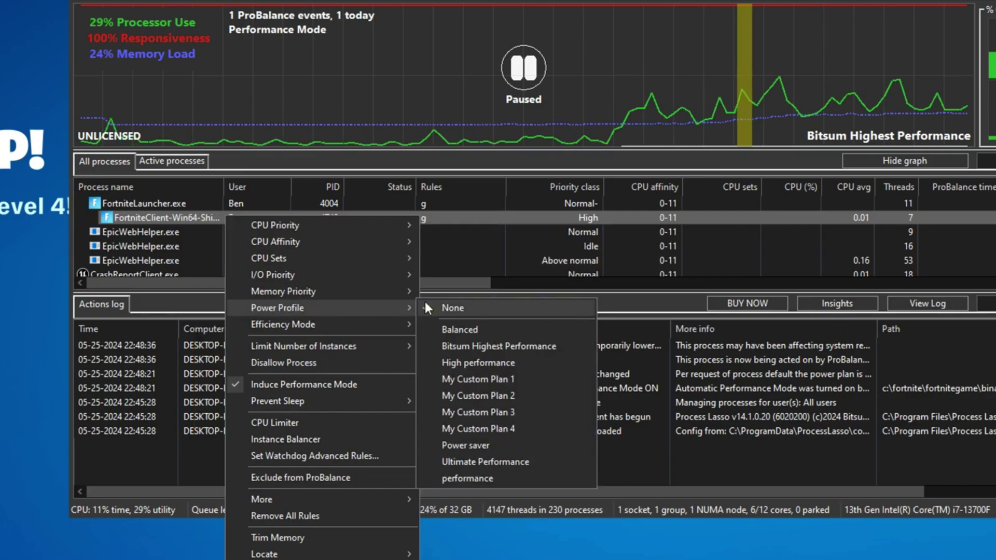
{"action": "mouse_move", "coordinate": [303, 499]}
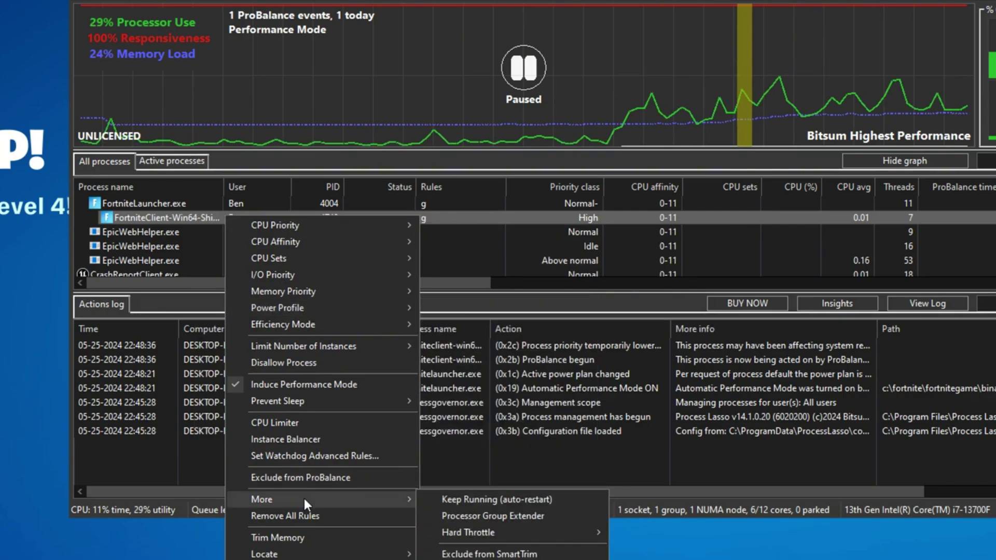
{"action": "mouse_move", "coordinate": [475, 534]}
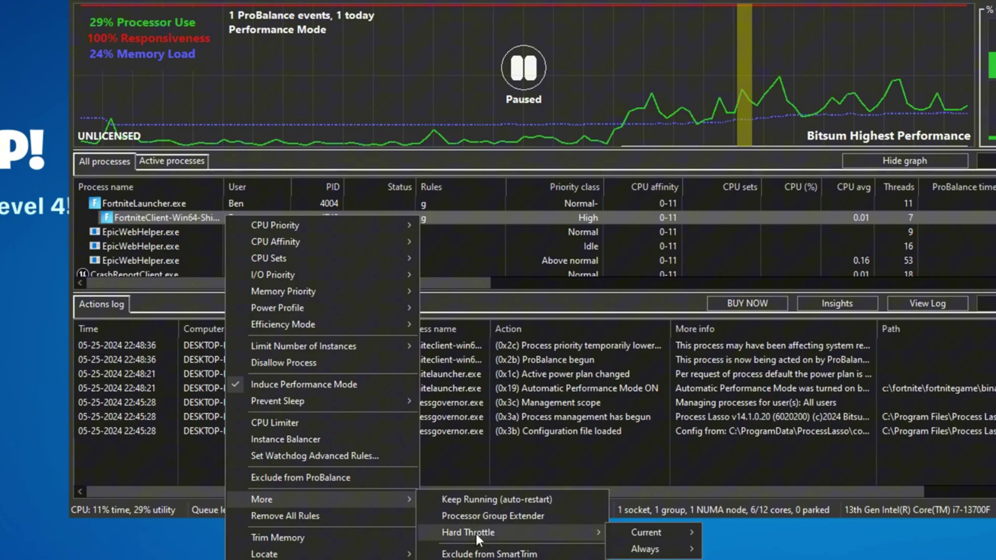
{"action": "mouse_move", "coordinate": [644, 549]}
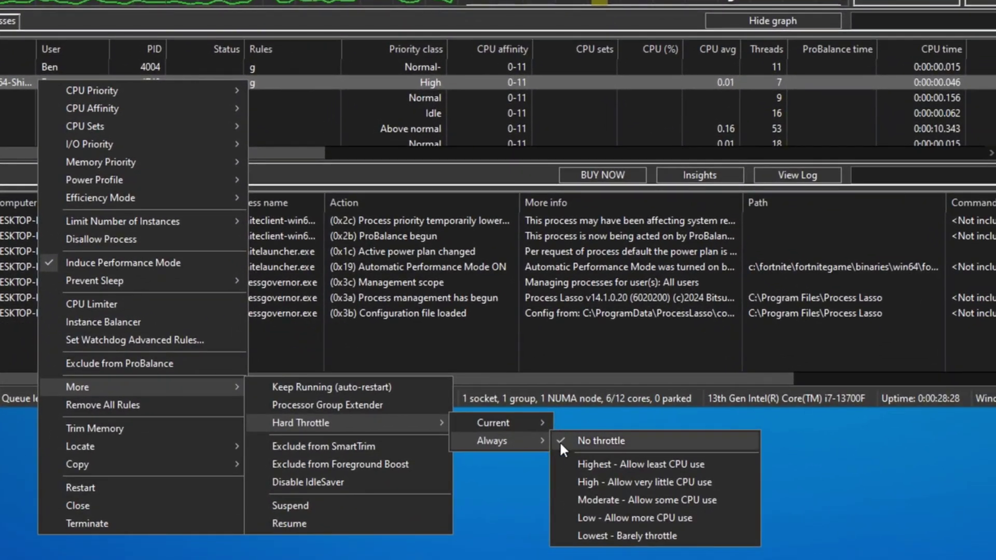
{"action": "left_click", "coordinate": [594, 439]}
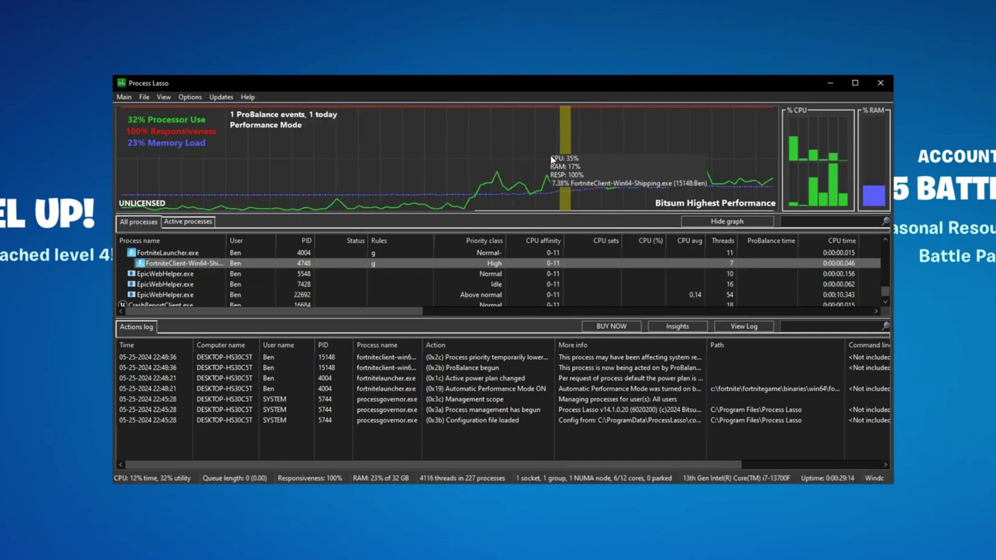
Click Boost on the Fortnite card of the GearUP Booster home page.
{"action": "mouse_move", "coordinate": [601, 141]}
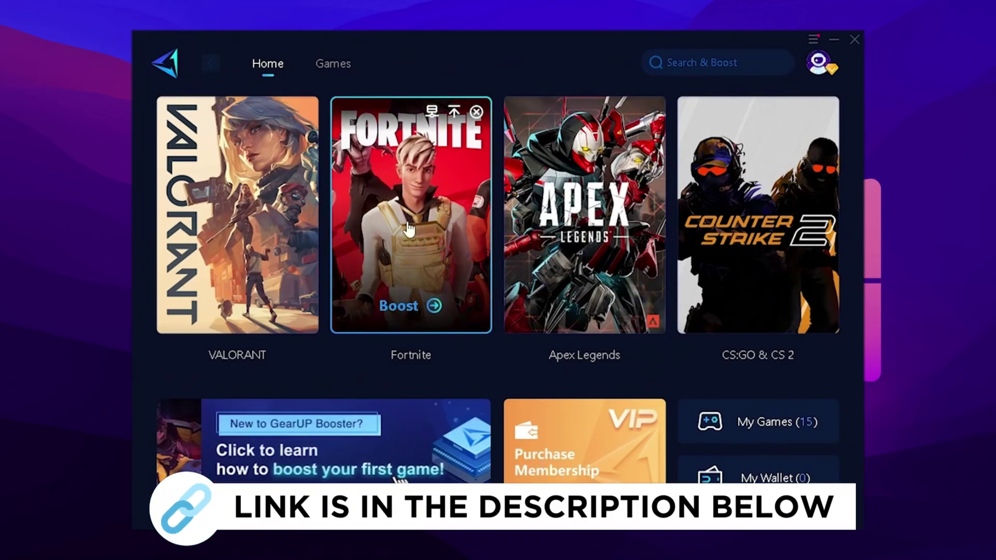
{"action": "left_click", "coordinate": [411, 228]}
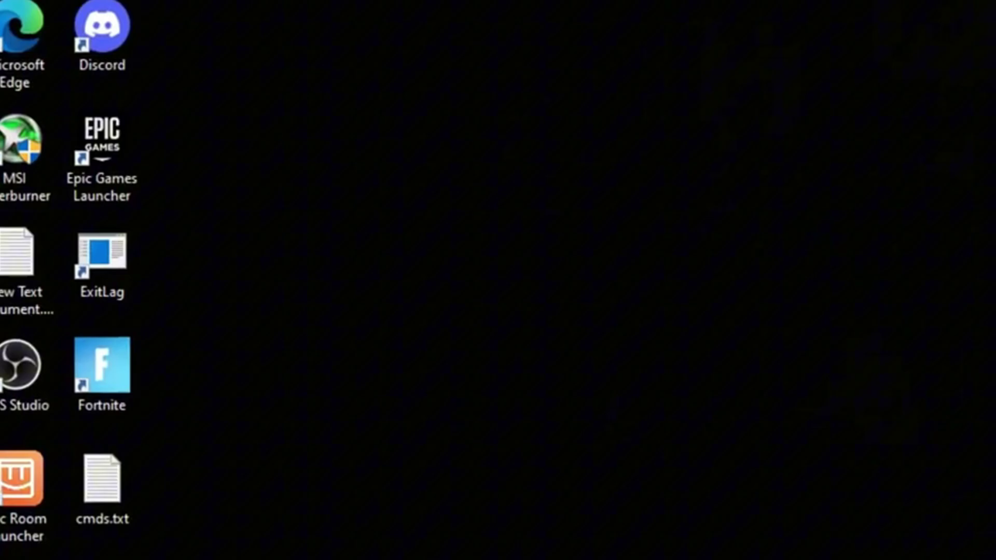
Launch regedit from Run and expand HKLM\SOFTWARE\Microsoft\Windows NT\CurrentVersion\Multimedia\SystemProfile.
{"action": "key", "text": "super+r"}
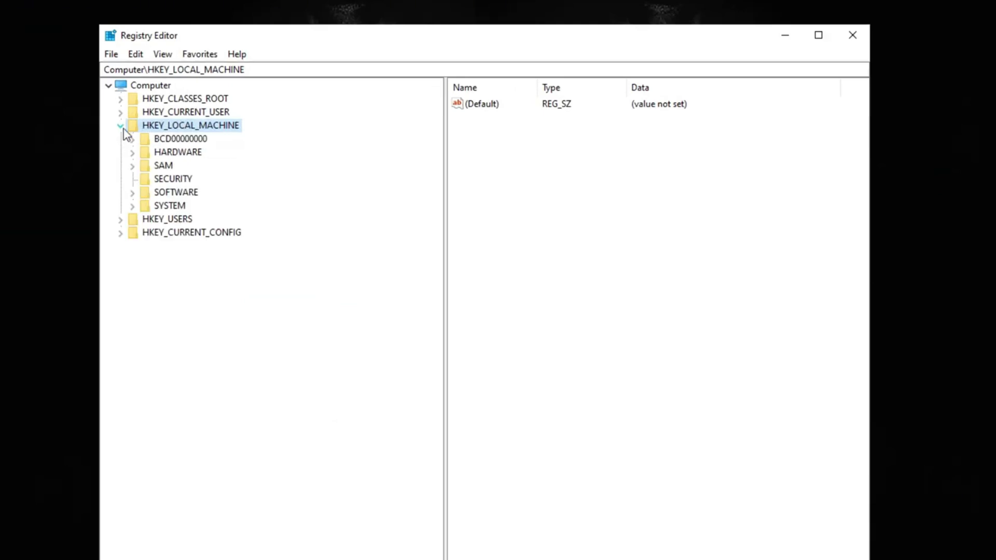
{"action": "left_click", "coordinate": [133, 193]}
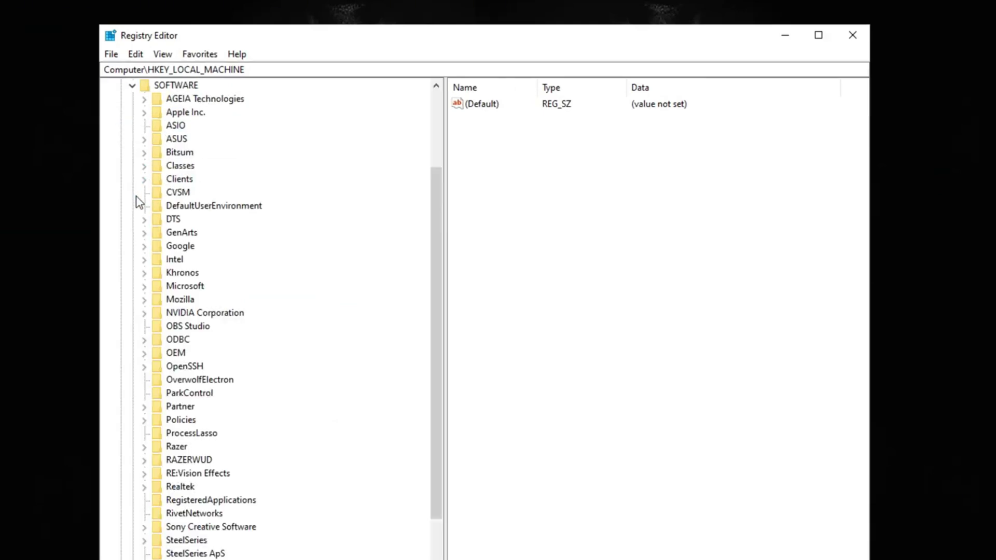
{"action": "double_click", "coordinate": [183, 291]}
{"action": "scroll", "coordinate": [280, 299], "scroll_direction": "down", "scroll_amount": 20}
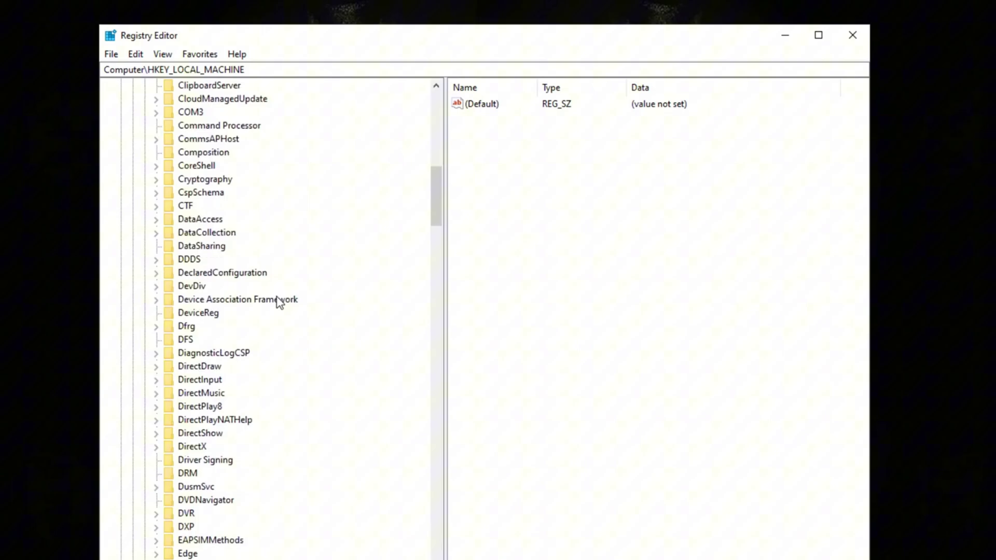
{"action": "scroll", "coordinate": [284, 298], "scroll_direction": "down", "scroll_amount": 20}
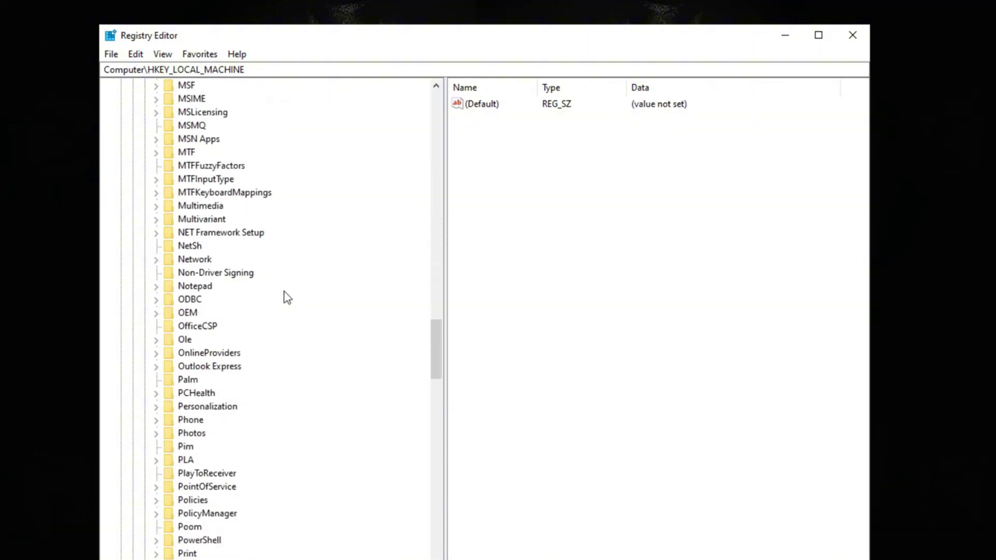
{"action": "left_click", "coordinate": [155, 420]}
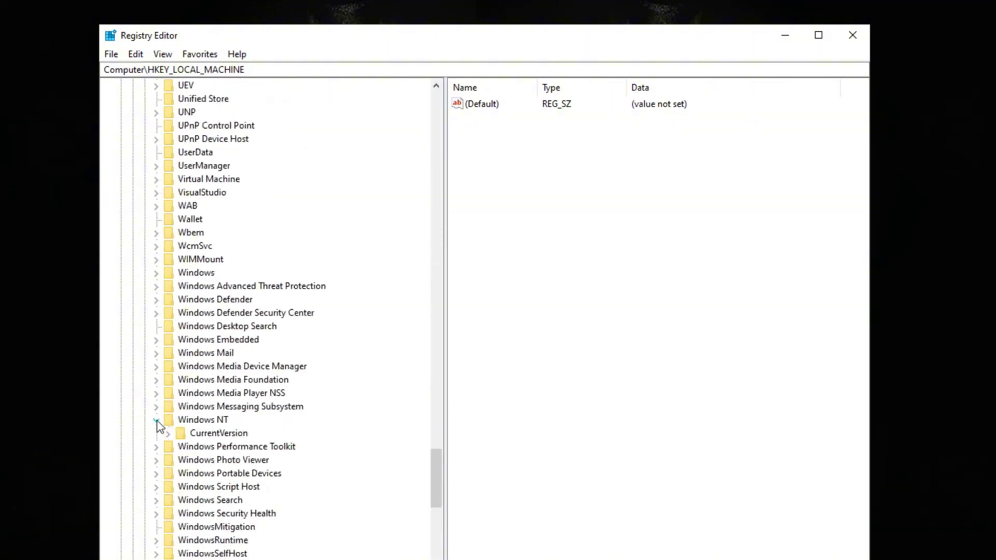
{"action": "scroll", "coordinate": [165, 409], "scroll_direction": "down", "scroll_amount": 1}
{"action": "left_click", "coordinate": [167, 393]}
{"action": "scroll", "coordinate": [360, 369], "scroll_direction": "down", "scroll_amount": 18}
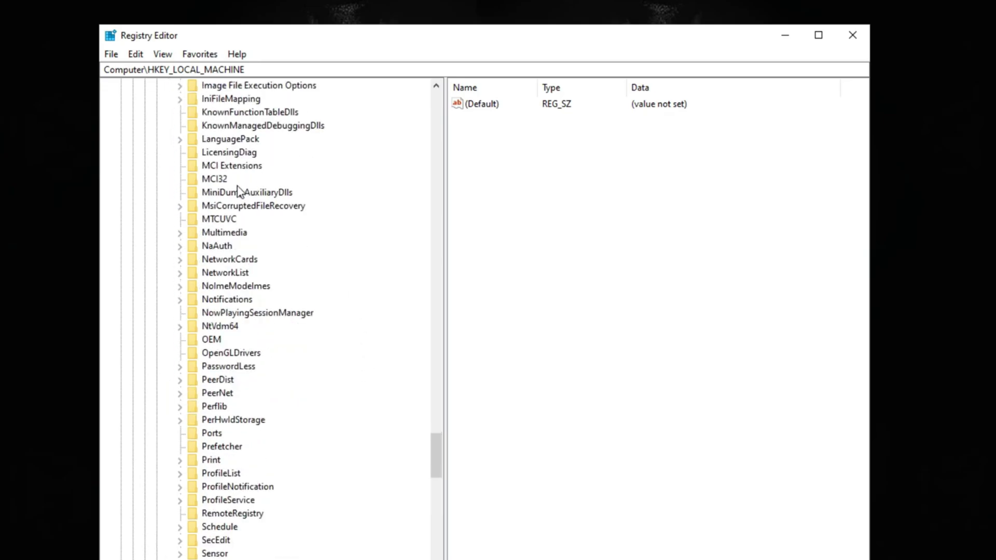
{"action": "scroll", "coordinate": [251, 171], "scroll_direction": "up", "scroll_amount": 3}
{"action": "left_click", "coordinate": [179, 353]}
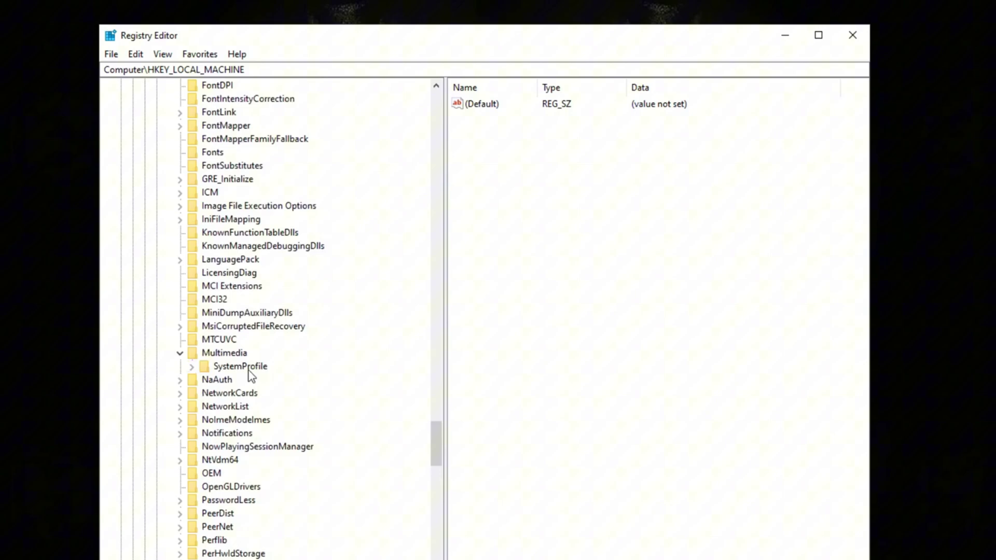
{"action": "left_click", "coordinate": [191, 367]}
Add a NetworkThrottlingIndex DWORD under SystemProfile with data ffffffff.
{"action": "left_click", "coordinate": [240, 366]}
{"action": "right_click", "coordinate": [669, 223]}
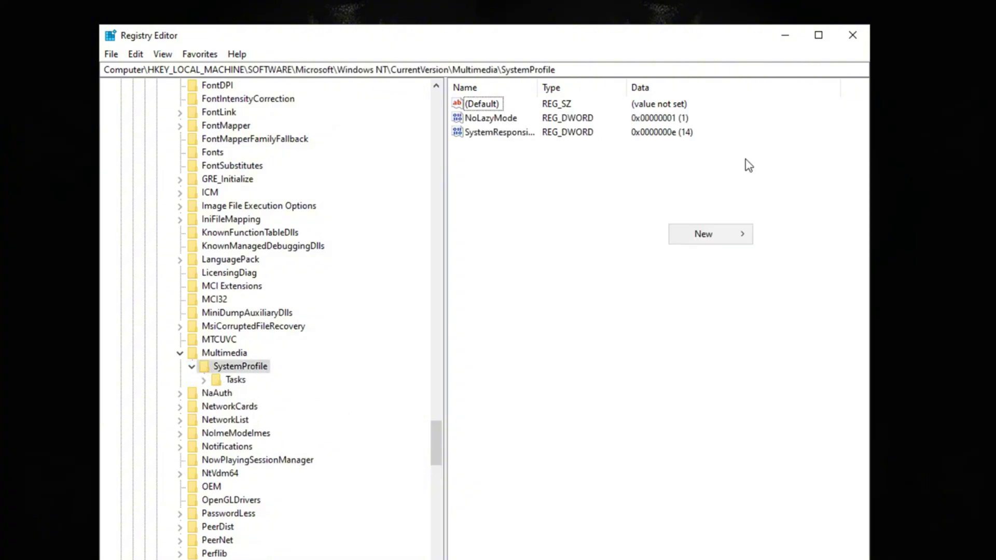
{"action": "mouse_move", "coordinate": [731, 233]}
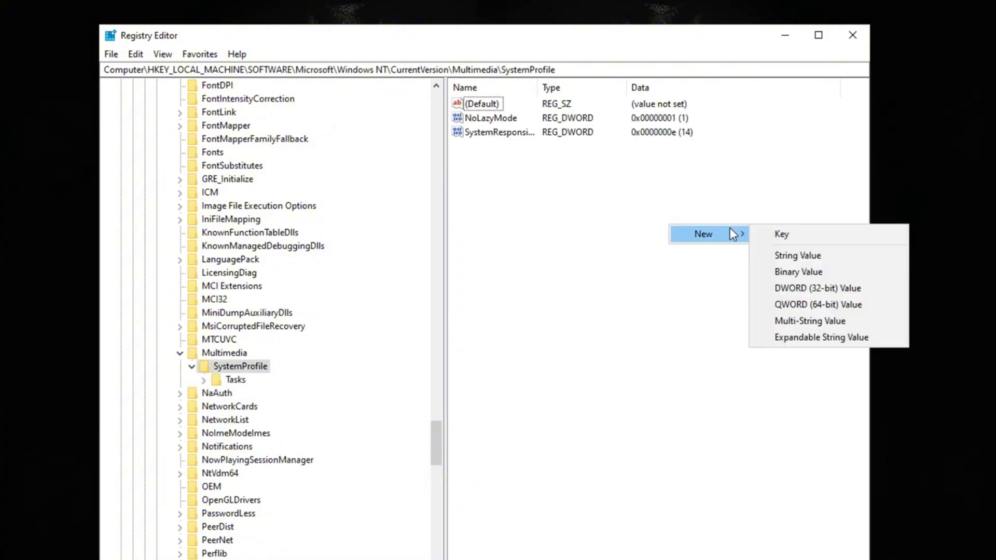
{"action": "left_click", "coordinate": [817, 288]}
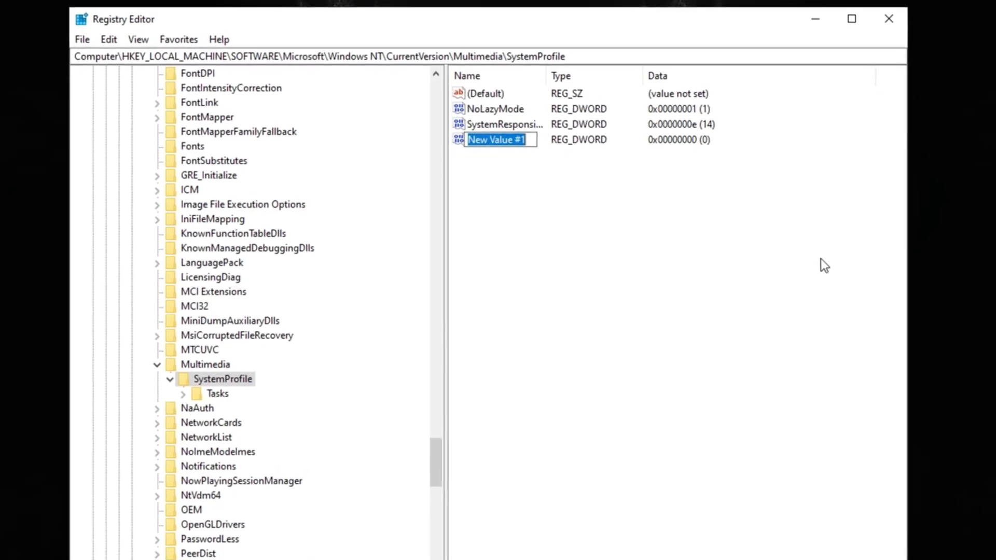
{"action": "type", "text": "NetworkThrottlingIndex"}
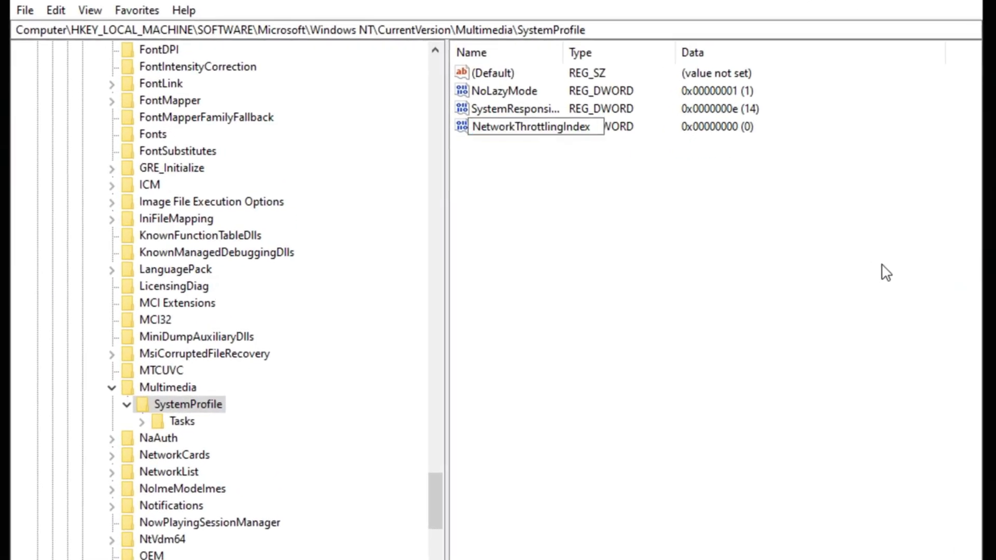
{"action": "key", "text": "Return"}
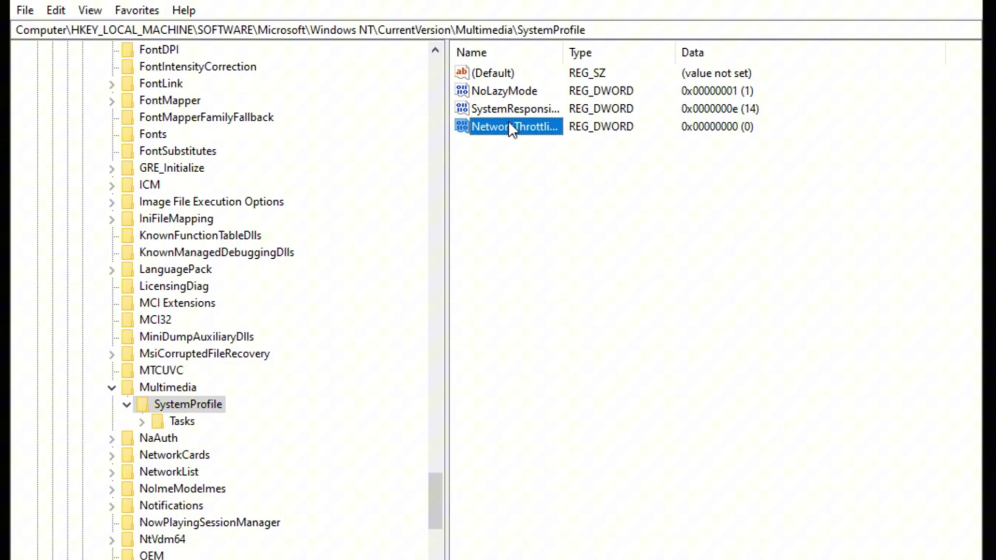
{"action": "double_click", "coordinate": [509, 126]}
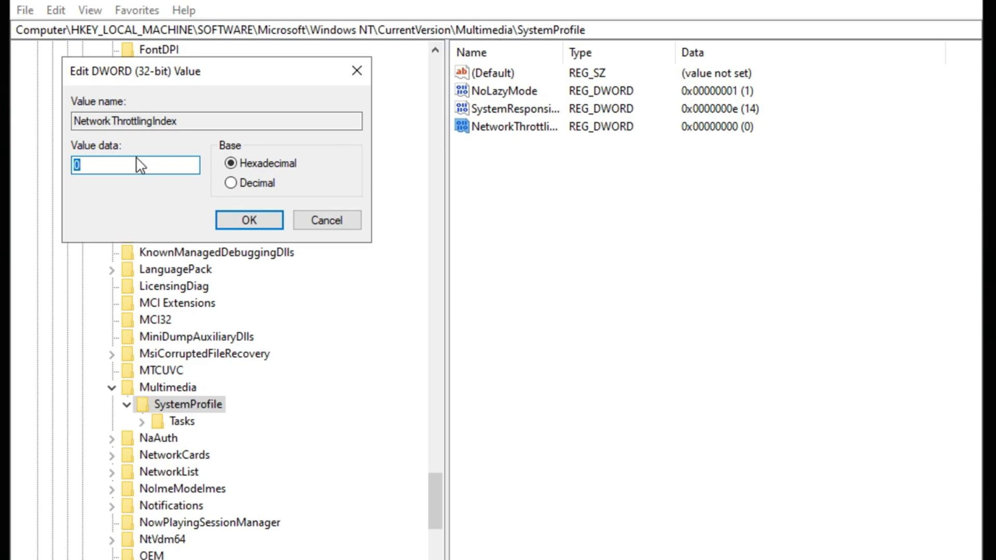
{"action": "type", "text": "ffffffff"}
{"action": "left_click", "coordinate": [249, 216]}
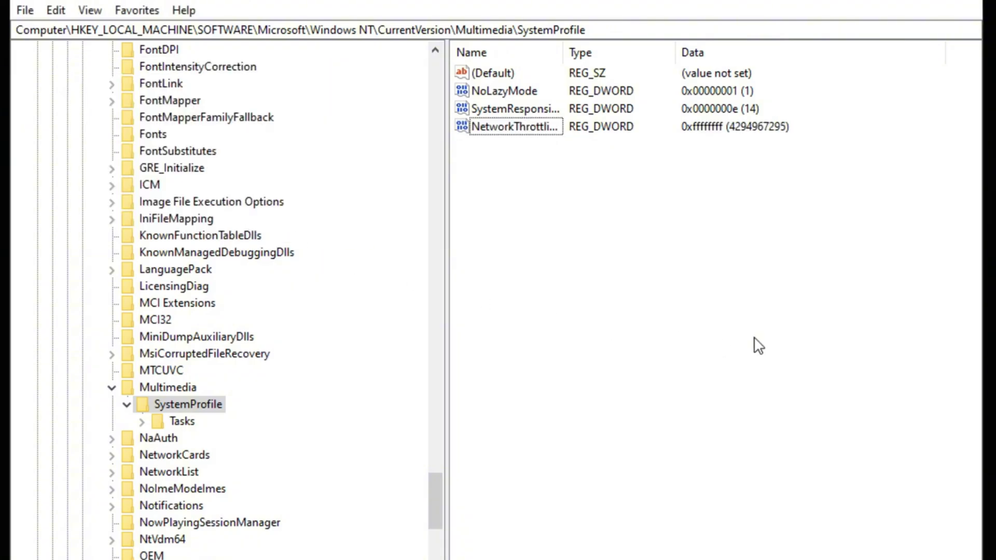
Change SystemResponsiveness from 14 to 0, then expand the Tasks key.
{"action": "double_click", "coordinate": [519, 108]}
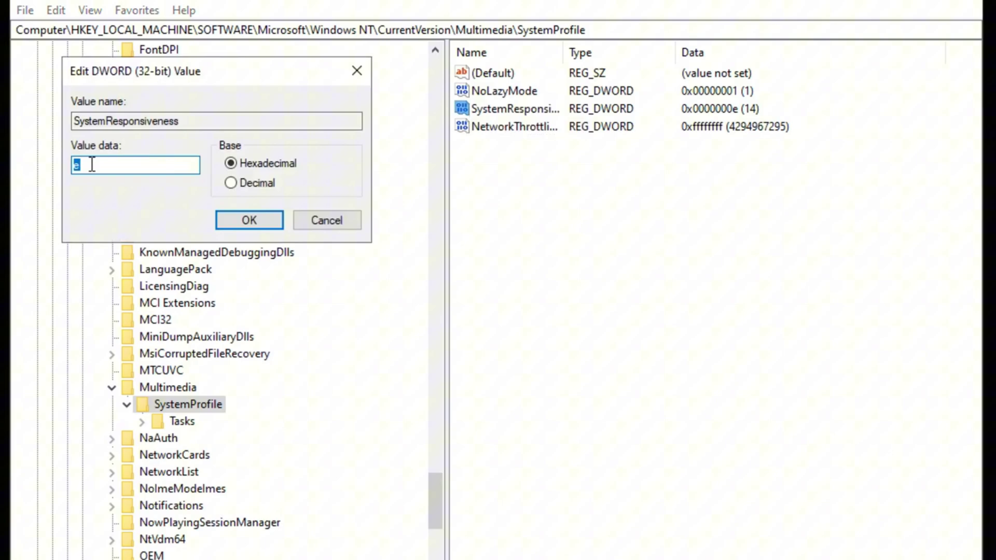
{"action": "left_click", "coordinate": [275, 217]}
{"action": "scroll", "coordinate": [200, 373], "scroll_direction": "down", "scroll_amount": 1}
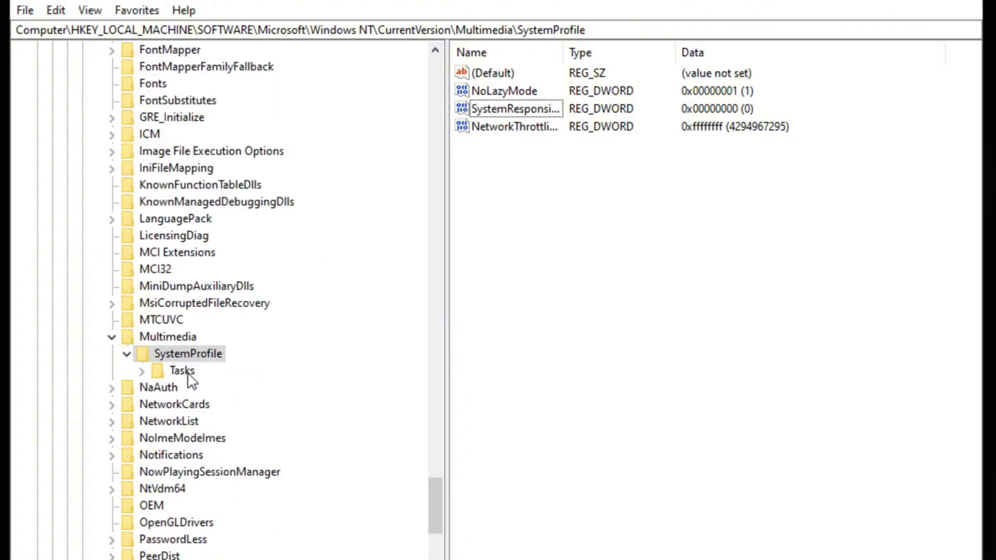
{"action": "left_click", "coordinate": [144, 373]}
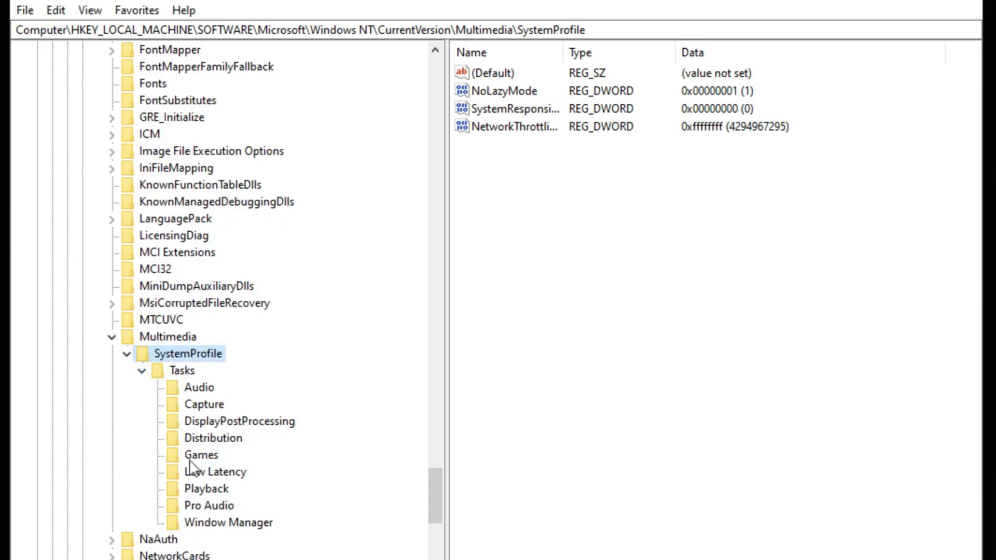
In the Games task key, add a GPU Priority DWORD with value 8.
{"action": "left_click", "coordinate": [208, 455]}
{"action": "right_click", "coordinate": [647, 217]}
{"action": "mouse_move", "coordinate": [670, 225]}
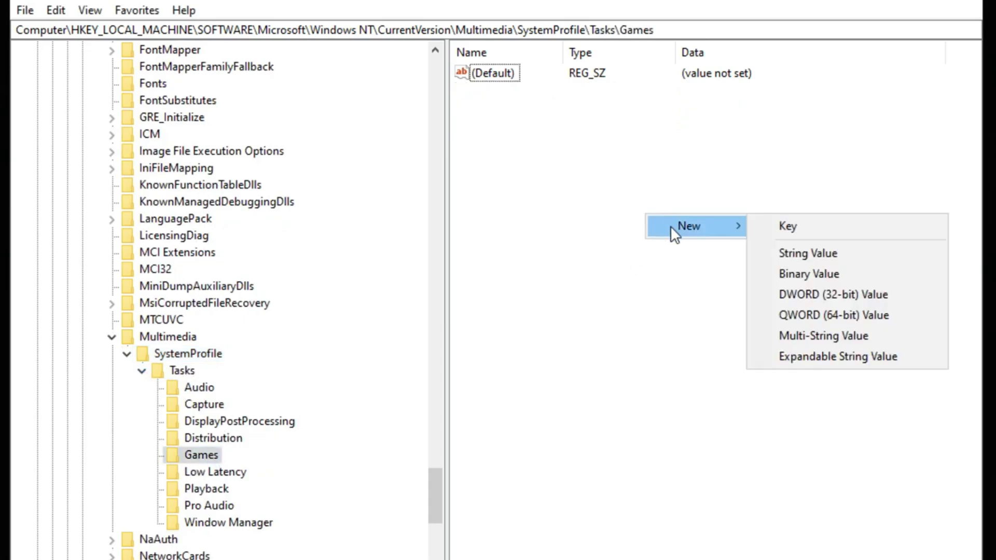
{"action": "left_click", "coordinate": [836, 292]}
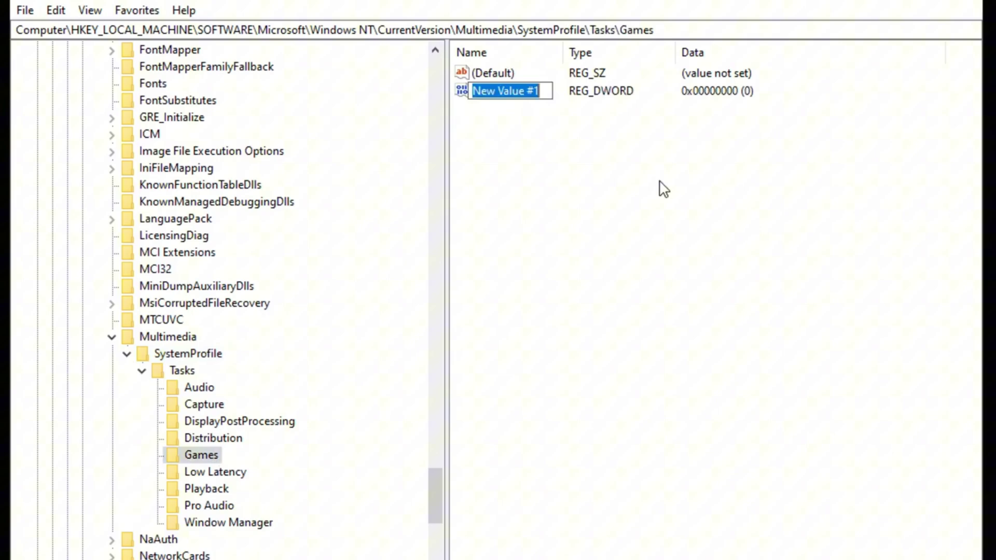
{"action": "type", "text": "GPU Prio"}
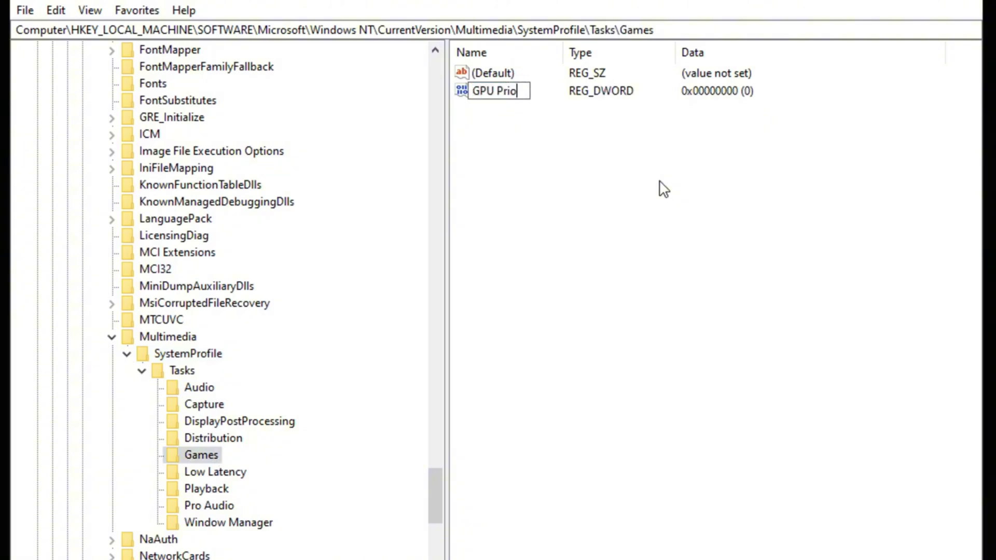
{"action": "type", "text": "rity"}
{"action": "key", "text": "Return"}
{"action": "key", "text": "Return"}
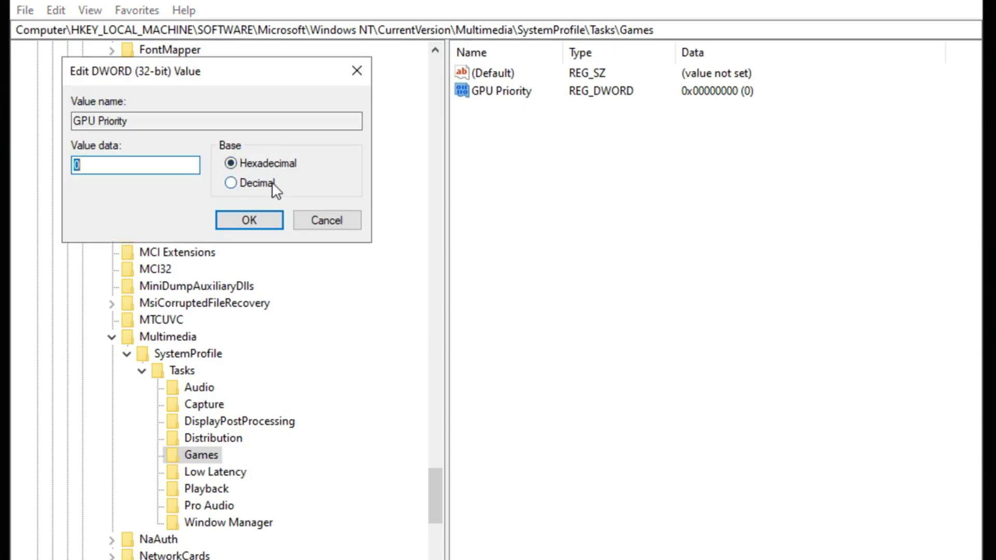
{"action": "type", "text": "8"}
{"action": "left_click", "coordinate": [242, 219]}
Add a Priority DWORD to the Games key with value 6.
{"action": "right_click", "coordinate": [589, 184]}
{"action": "mouse_move", "coordinate": [618, 209]}
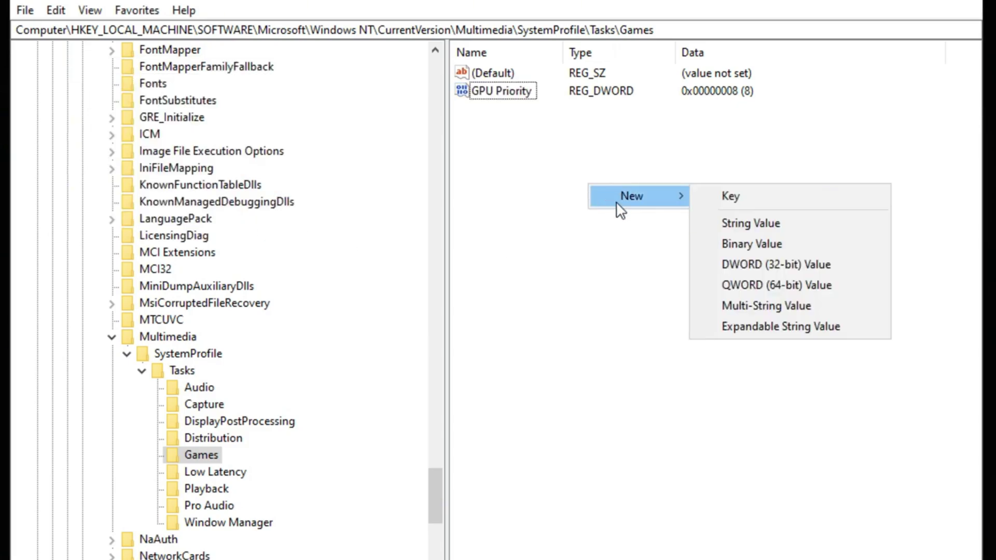
{"action": "left_click", "coordinate": [776, 265]}
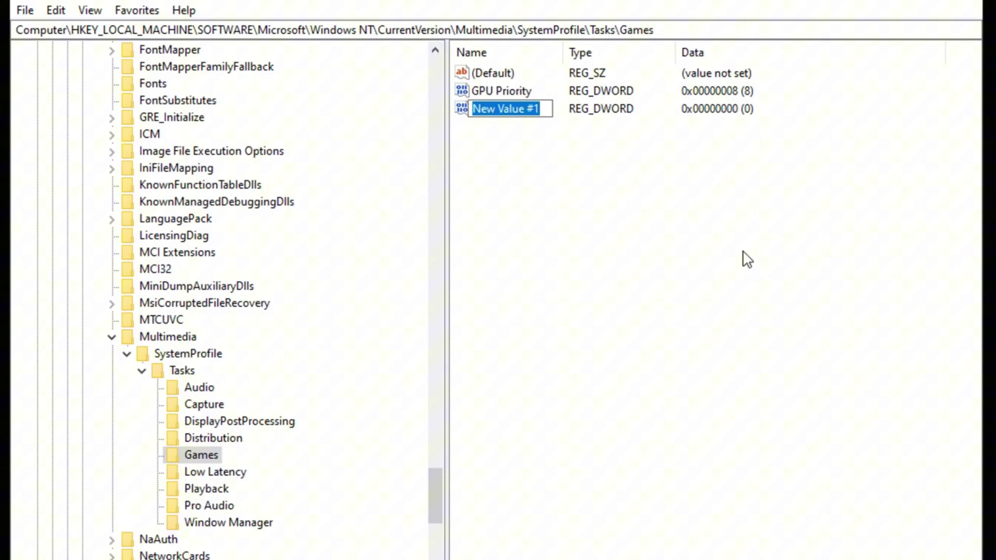
{"action": "type", "text": "Priority"}
{"action": "key", "text": "Return"}
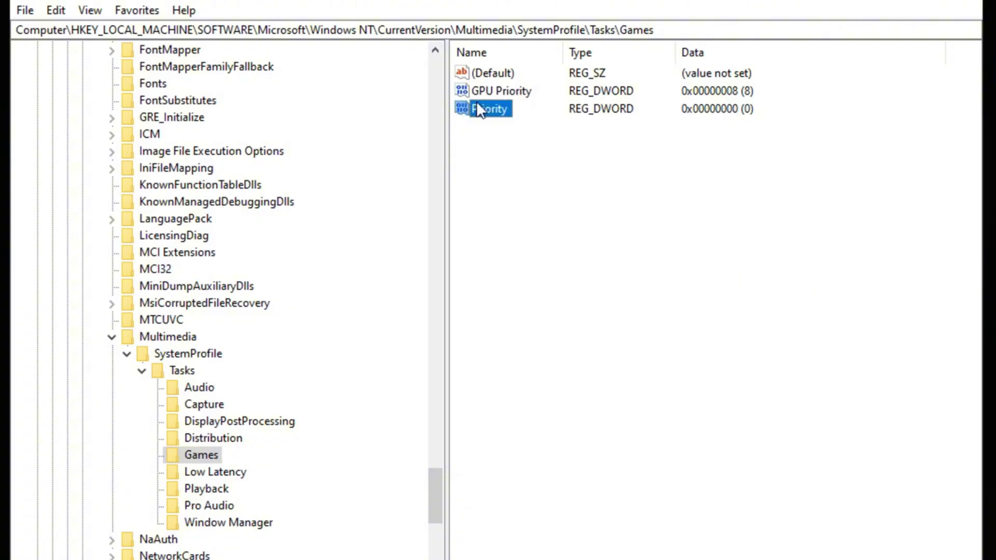
{"action": "double_click", "coordinate": [481, 108]}
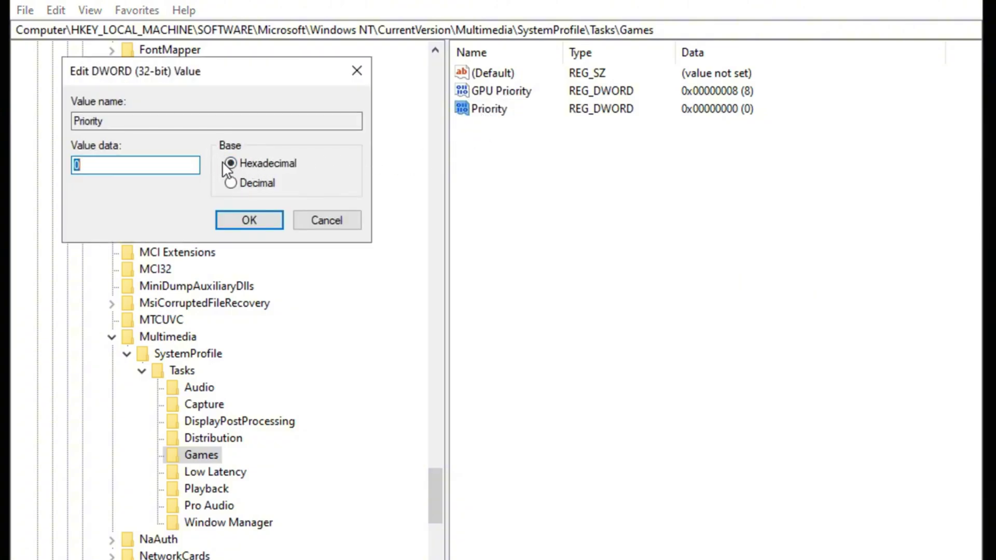
{"action": "type", "text": "6"}
{"action": "key", "text": "Return"}
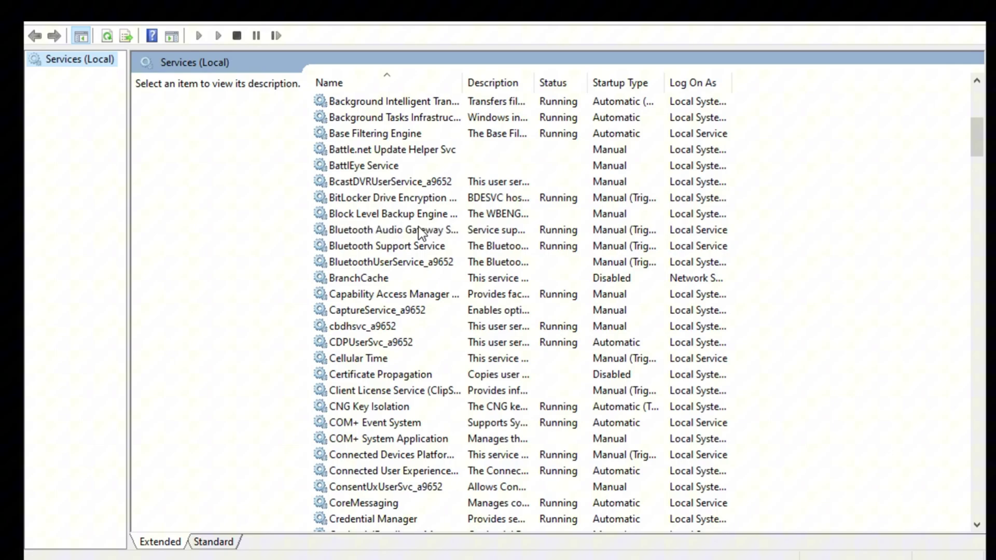
Set DialogBlockingService's startup type to Disabled and apply.
{"action": "right_click", "coordinate": [367, 246]}
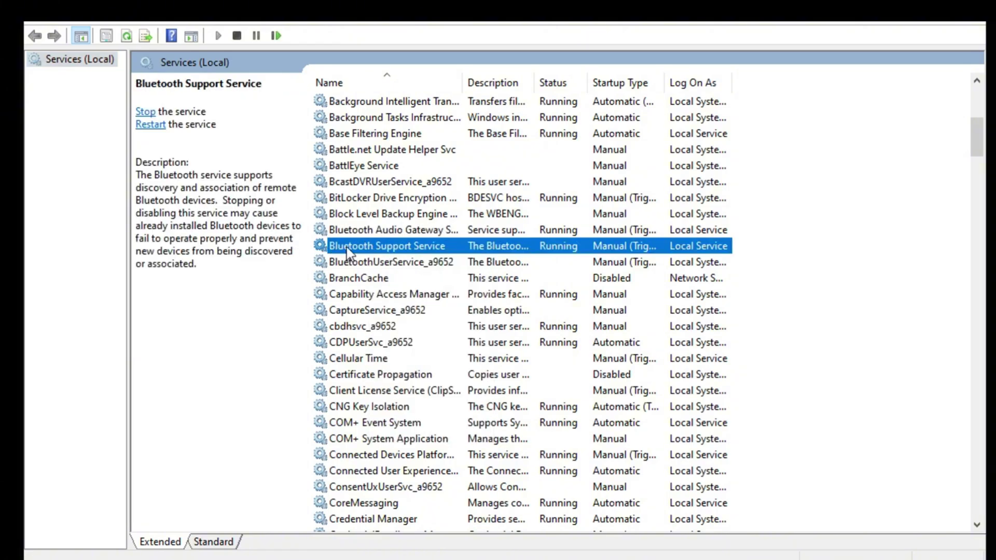
{"action": "right_click", "coordinate": [346, 247]}
{"action": "right_click", "coordinate": [347, 232]}
{"action": "right_click", "coordinate": [347, 231]}
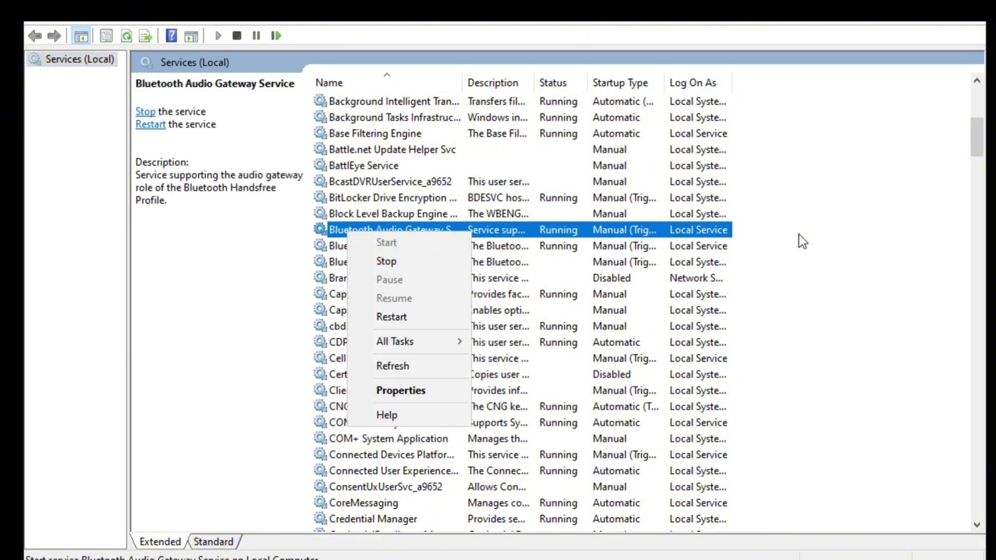
{"action": "left_click", "coordinate": [850, 250]}
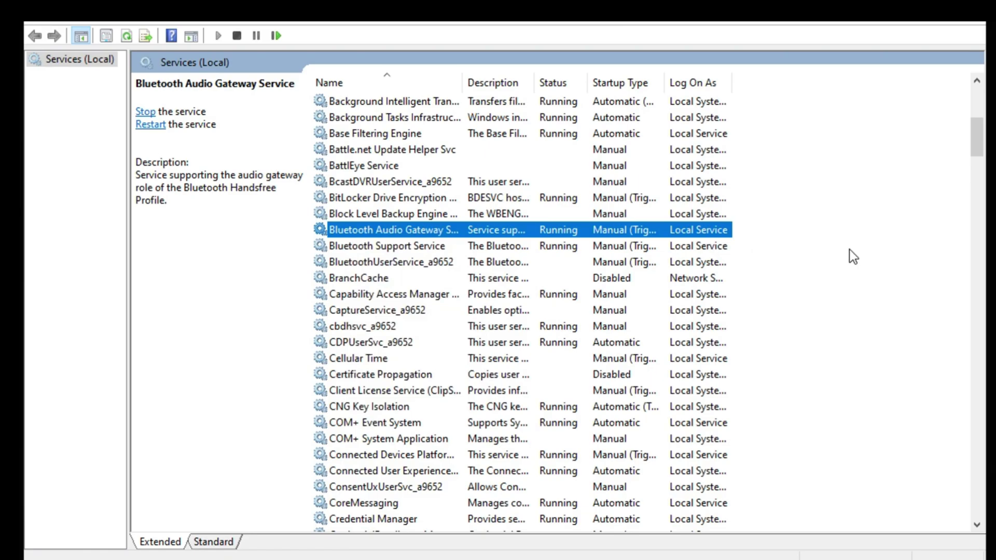
{"action": "scroll", "coordinate": [399, 439], "scroll_direction": "down", "scroll_amount": 9}
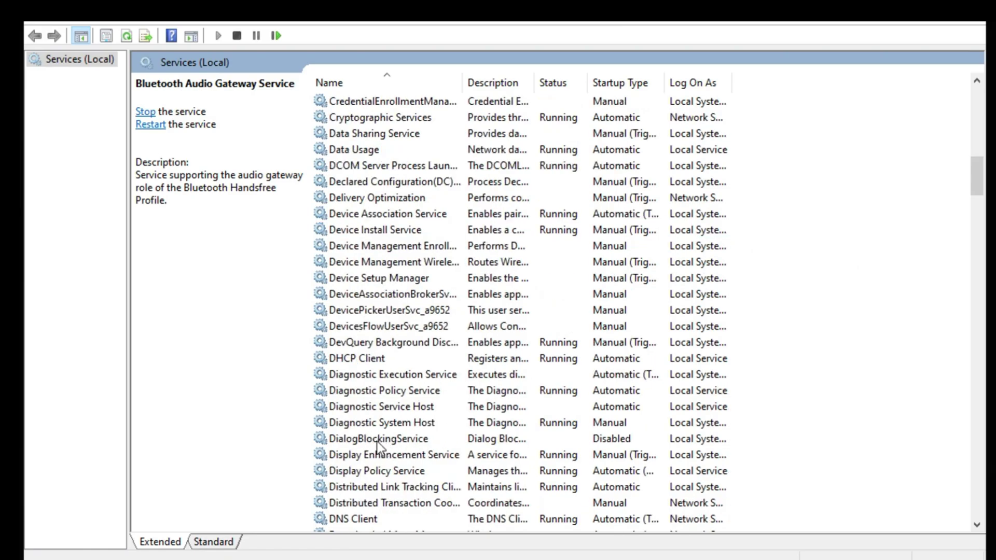
{"action": "left_click", "coordinate": [378, 441]}
{"action": "right_click", "coordinate": [378, 440]}
{"action": "key", "text": "r"}
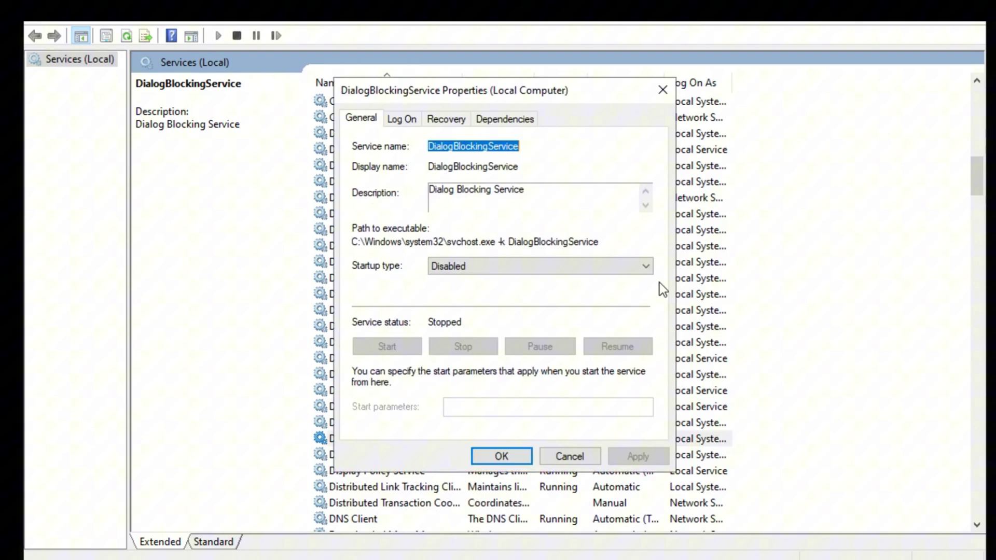
{"action": "left_click", "coordinate": [489, 266]}
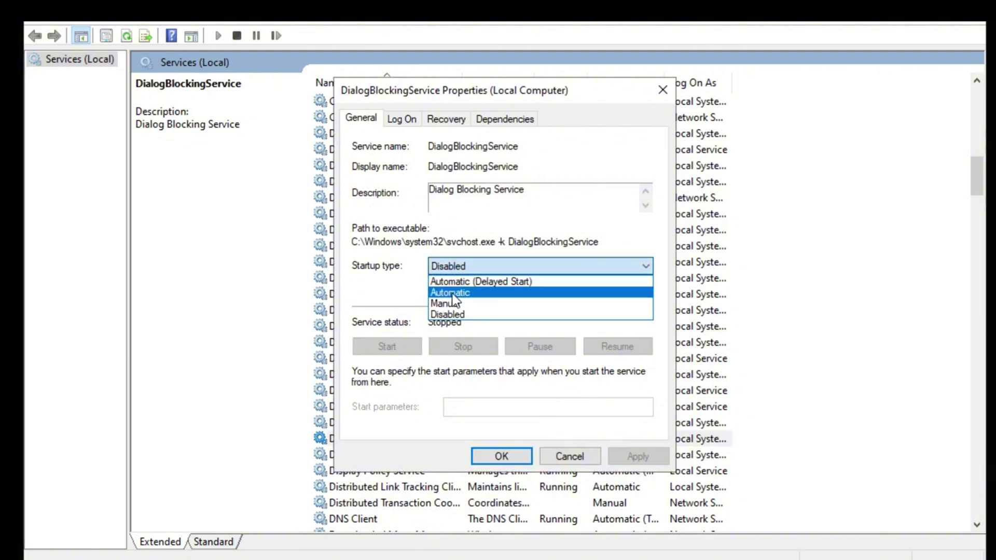
{"action": "left_click", "coordinate": [454, 317]}
{"action": "left_click", "coordinate": [637, 456]}
{"action": "left_click", "coordinate": [501, 456]}
Set Razer Central Service's startup type to Disabled.
{"action": "scroll", "coordinate": [484, 303], "scroll_direction": "down", "scroll_amount": 20}
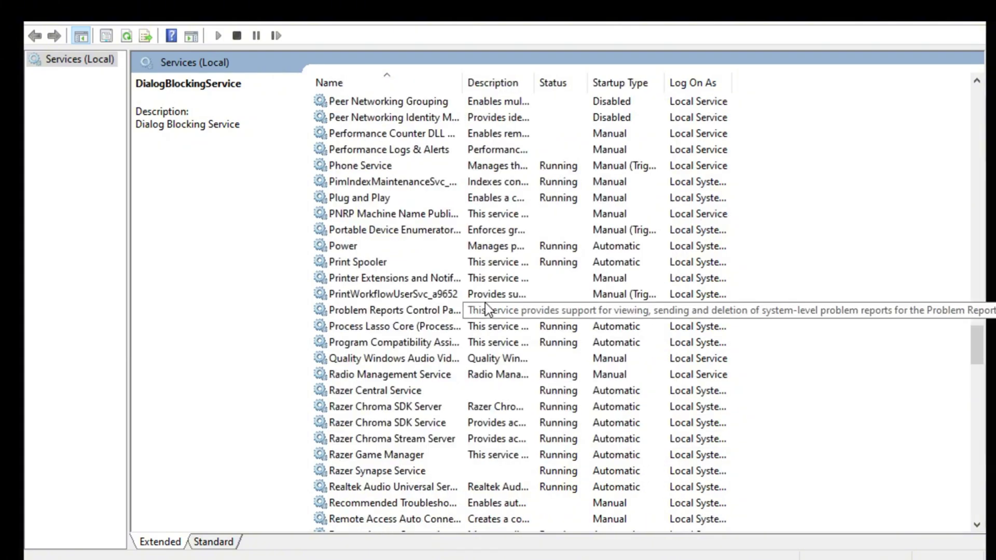
{"action": "scroll", "coordinate": [422, 393], "scroll_direction": "down", "scroll_amount": 1}
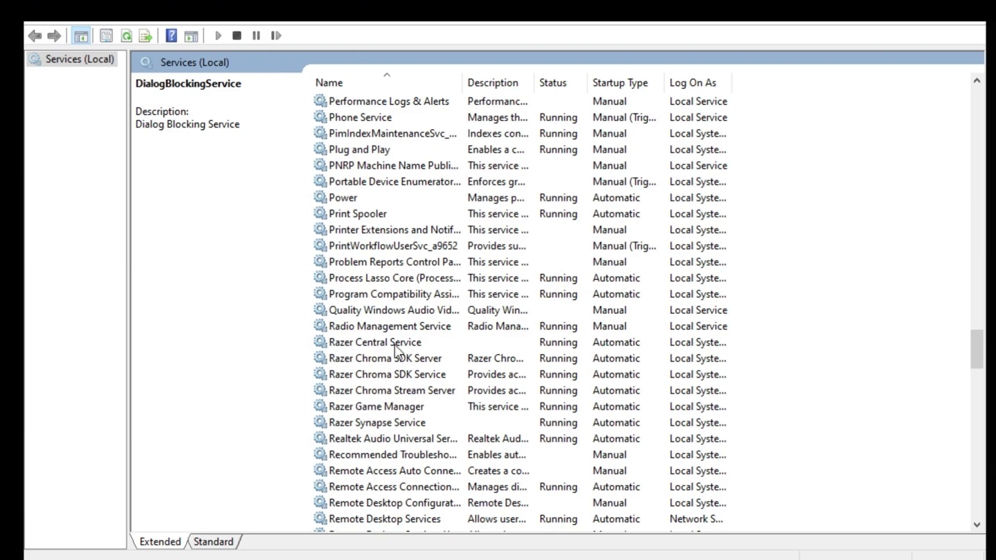
{"action": "left_click", "coordinate": [430, 340]}
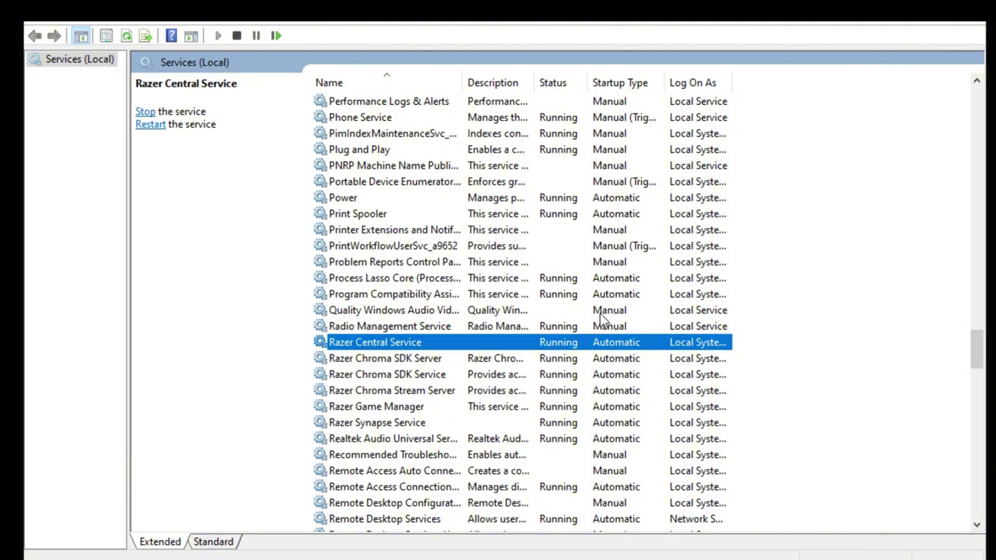
{"action": "double_click", "coordinate": [425, 346]}
{"action": "left_click", "coordinate": [457, 265]}
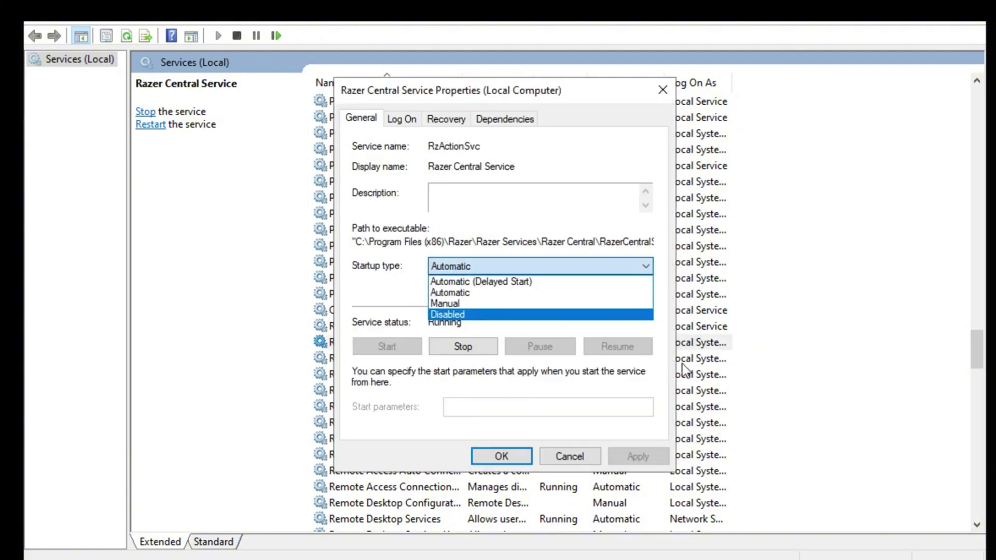
{"action": "left_click", "coordinate": [449, 314]}
{"action": "left_click", "coordinate": [638, 457]}
{"action": "left_click", "coordinate": [502, 455]}
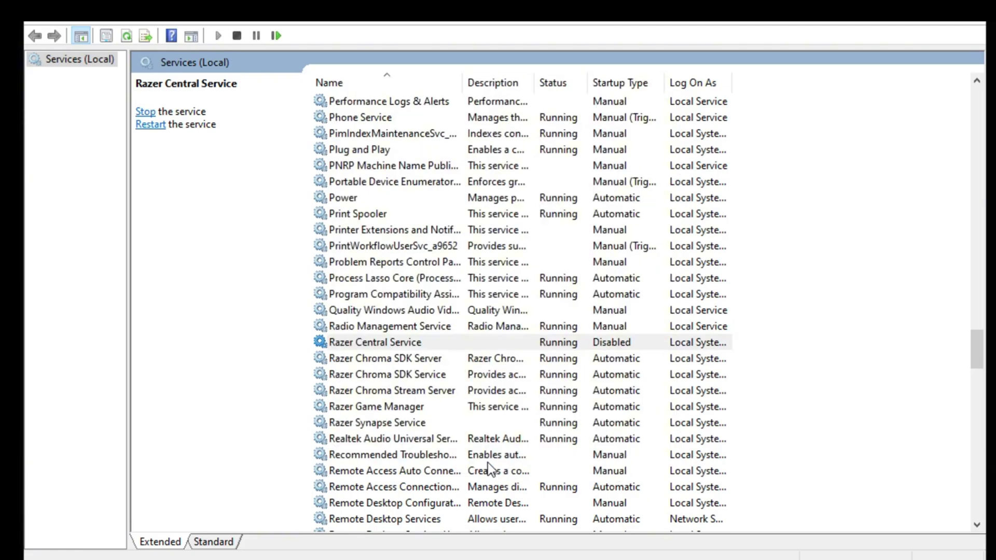
Disable startup for Razer Chroma SDK Server and Razer Chroma SDK Service.
{"action": "scroll", "coordinate": [414, 259], "scroll_direction": "down", "scroll_amount": 4}
{"action": "right_click", "coordinate": [421, 165]}
{"action": "mouse_move", "coordinate": [467, 280]}
{"action": "left_click", "coordinate": [467, 324]}
{"action": "left_click", "coordinate": [499, 272]}
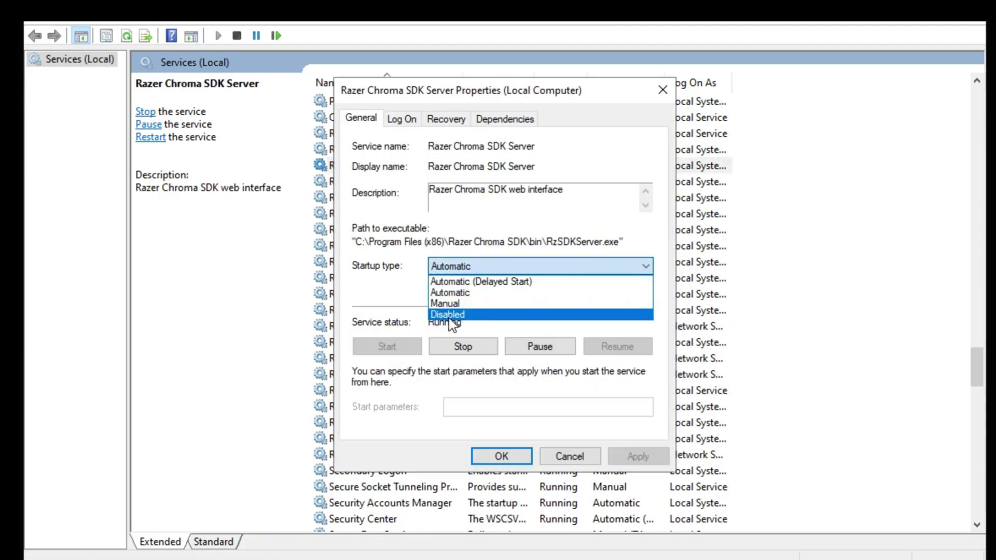
{"action": "left_click", "coordinate": [449, 314]}
{"action": "left_click", "coordinate": [638, 456]}
{"action": "left_click", "coordinate": [502, 456]}
{"action": "double_click", "coordinate": [386, 181]}
{"action": "left_click", "coordinate": [540, 266]}
{"action": "left_click", "coordinate": [449, 314]}
{"action": "left_click", "coordinate": [570, 458]}
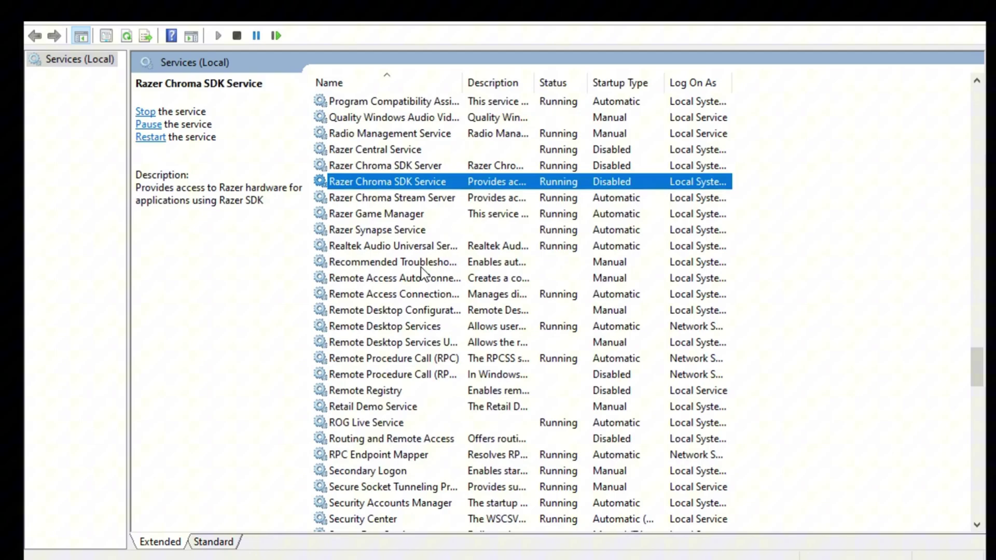
{"action": "left_click", "coordinate": [423, 198]}
Set Razer Chroma Stream Server's startup type to Disabled.
{"action": "right_click", "coordinate": [423, 203]}
{"action": "left_click", "coordinate": [469, 357]}
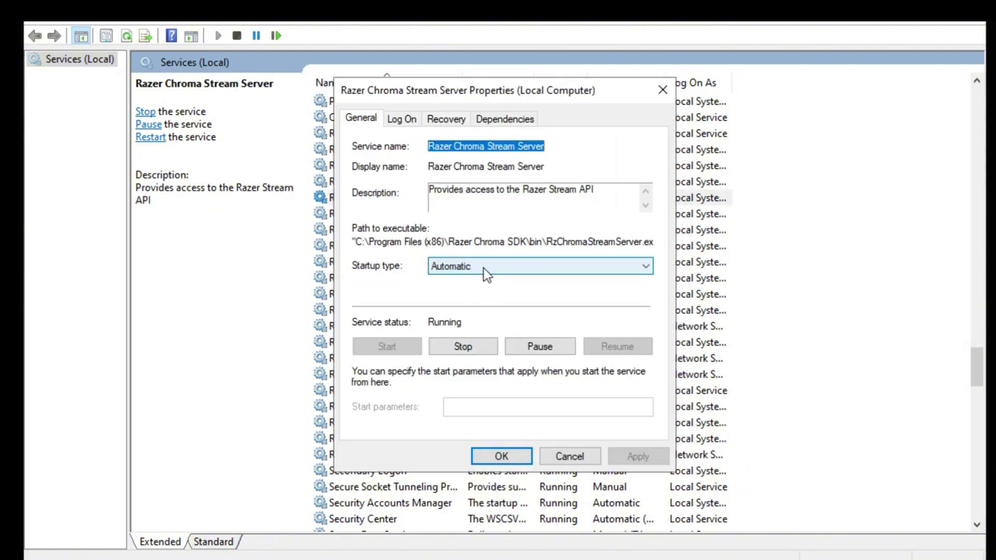
{"action": "left_click", "coordinate": [483, 269]}
{"action": "left_click", "coordinate": [469, 315]}
{"action": "left_click", "coordinate": [502, 455]}
Apply a Disabled startup type to SysMain.
{"action": "scroll", "coordinate": [523, 241], "scroll_direction": "down", "scroll_amount": 10}
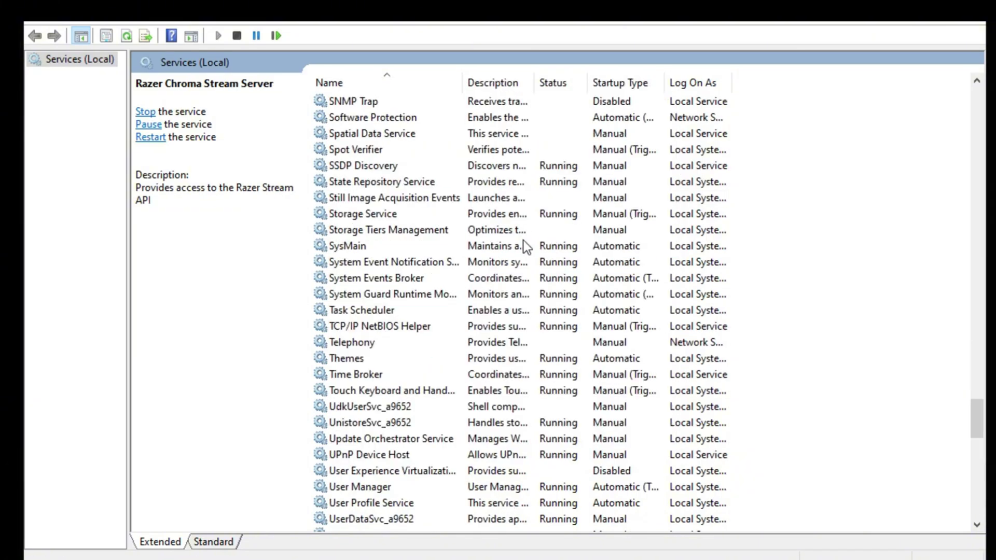
{"action": "right_click", "coordinate": [343, 247]}
{"action": "left_click", "coordinate": [394, 404]}
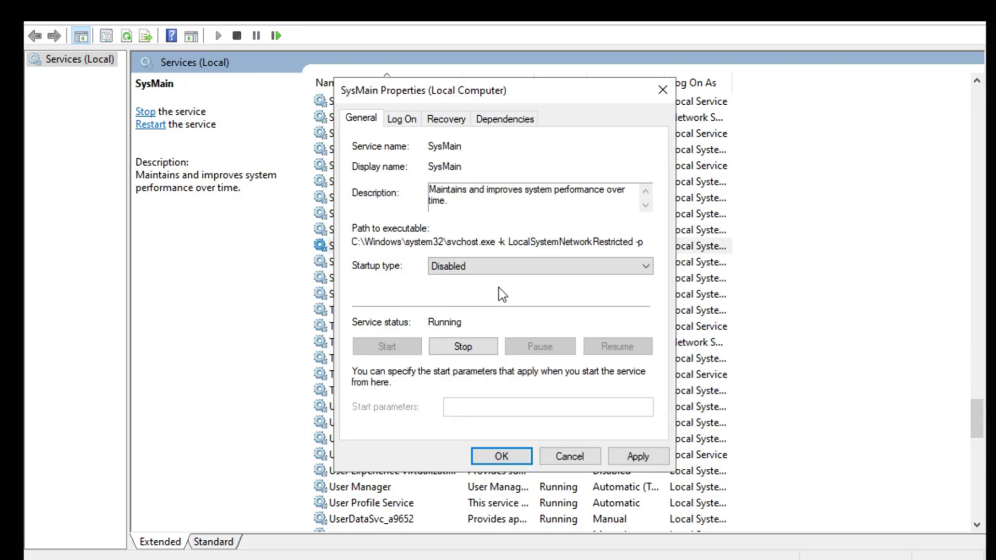
{"action": "left_click", "coordinate": [638, 456]}
{"action": "left_click", "coordinate": [502, 455]}
Keep User Experience Virtualization Service's startup type at Disabled.
{"action": "scroll", "coordinate": [539, 391], "scroll_direction": "down", "scroll_amount": 1}
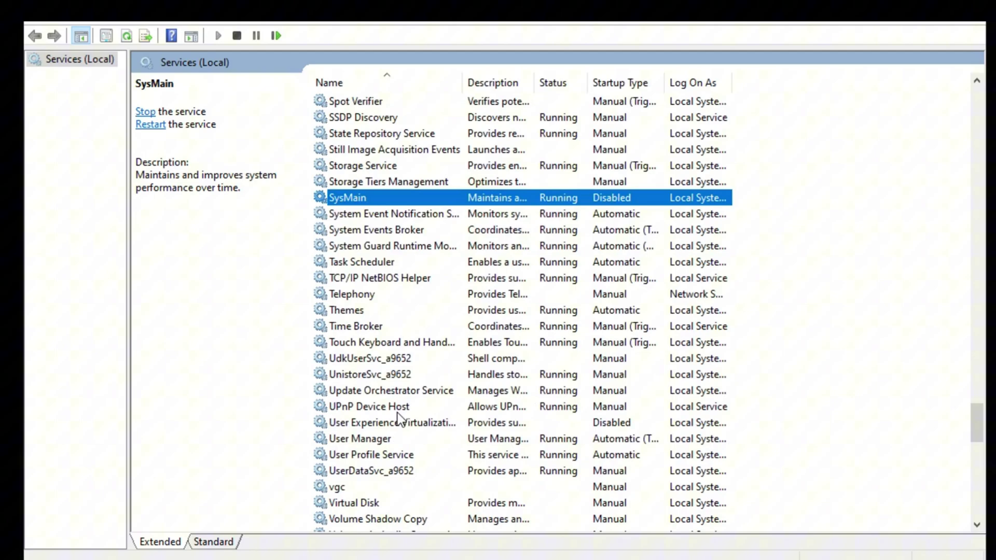
{"action": "left_click", "coordinate": [378, 423]}
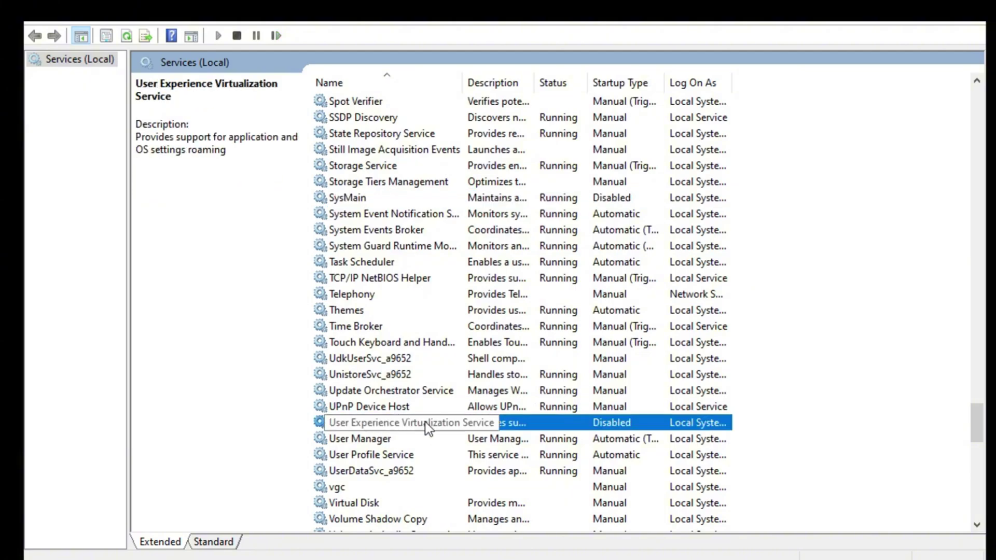
{"action": "right_click", "coordinate": [403, 419]}
{"action": "left_click", "coordinate": [435, 557]}
{"action": "left_click", "coordinate": [483, 266]}
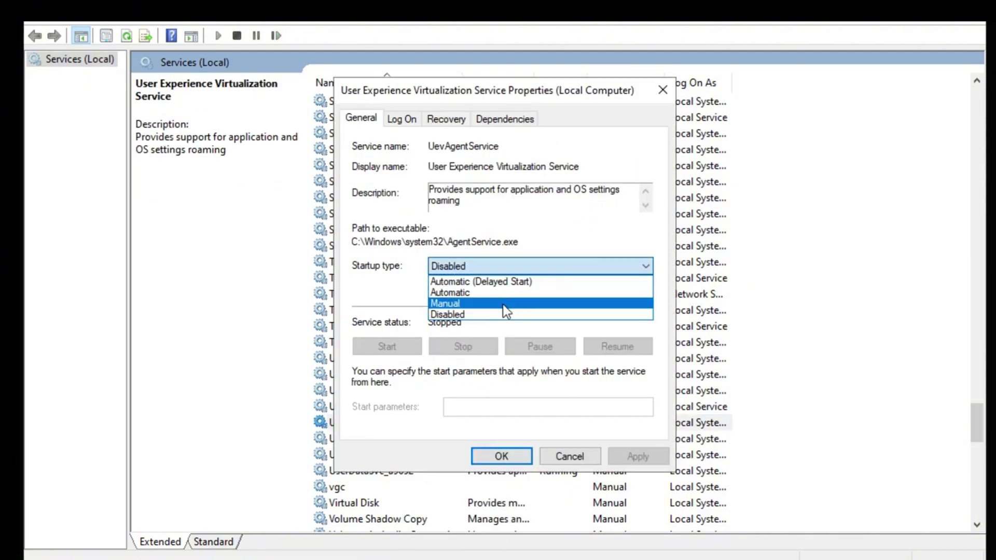
{"action": "left_click", "coordinate": [460, 314]}
{"action": "left_click", "coordinate": [569, 456]}
Set Windows Search's startup type to Disabled.
{"action": "scroll", "coordinate": [590, 365], "scroll_direction": "down", "scroll_amount": 6}
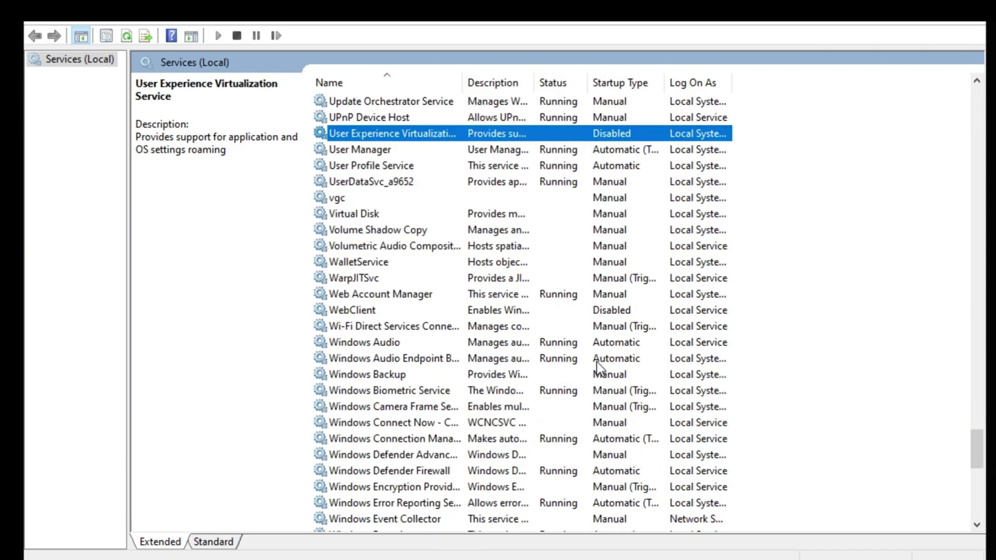
{"action": "scroll", "coordinate": [596, 362], "scroll_direction": "down", "scroll_amount": 8}
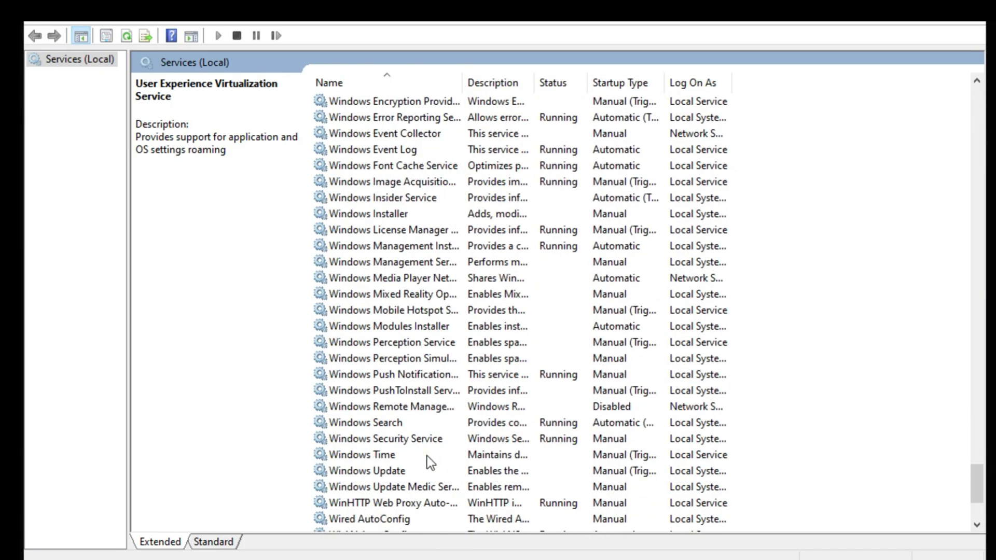
{"action": "right_click", "coordinate": [390, 421]}
{"action": "left_click", "coordinate": [436, 558]}
{"action": "left_click", "coordinate": [482, 266]}
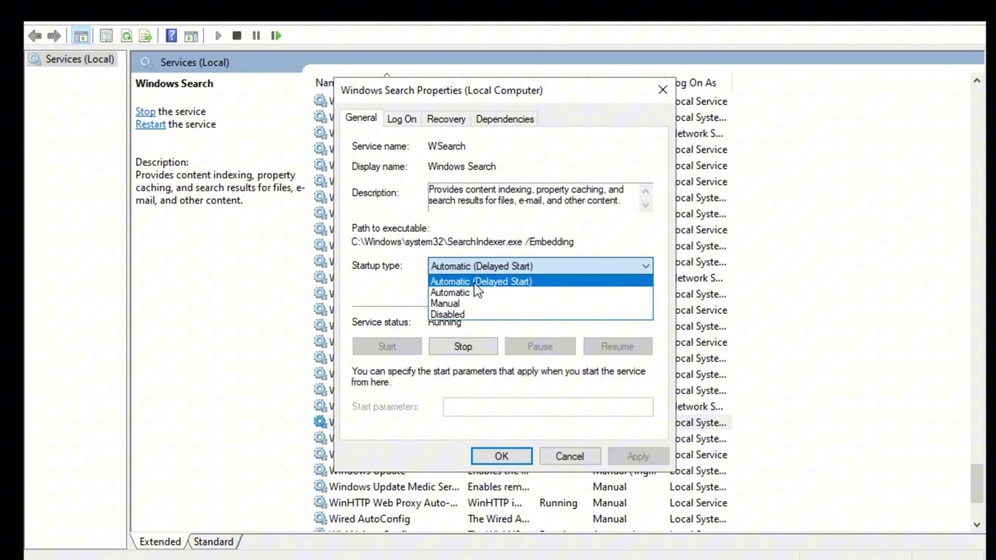
{"action": "left_click", "coordinate": [462, 314]}
{"action": "key", "text": "Return"}
Set Xbox Accessory Management Service's startup type to Disabled and apply.
{"action": "scroll", "coordinate": [552, 352], "scroll_direction": "down", "scroll_amount": 3}
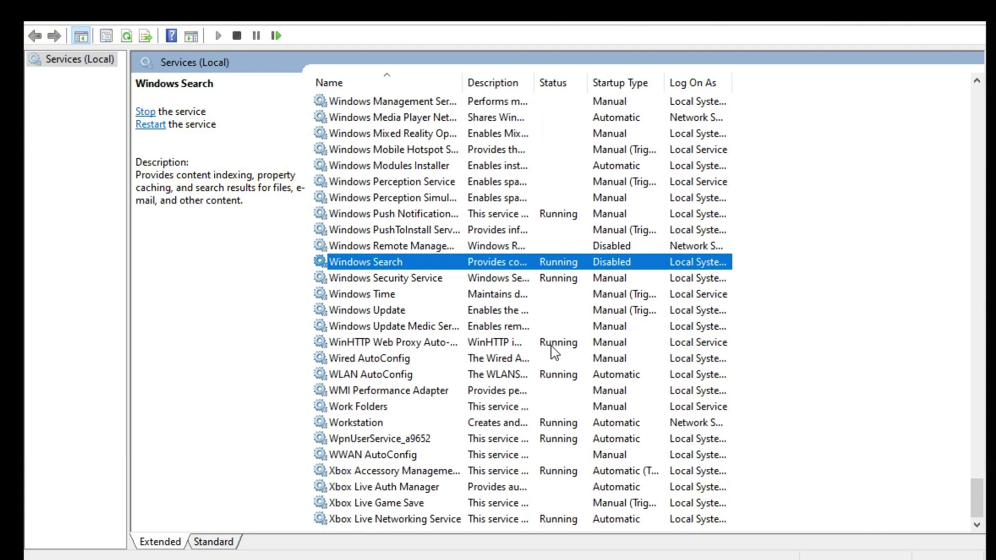
{"action": "right_click", "coordinate": [396, 469]}
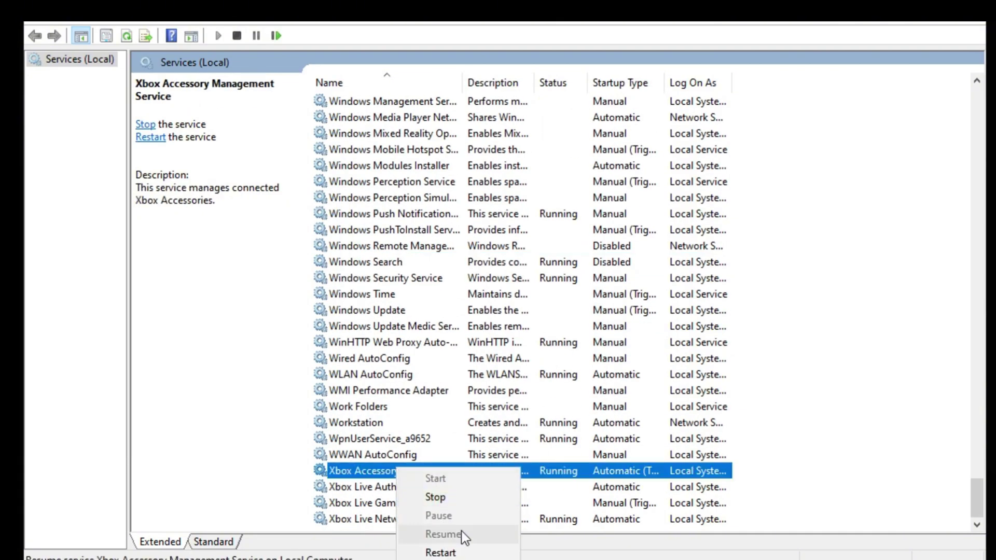
{"action": "left_click", "coordinate": [459, 549]}
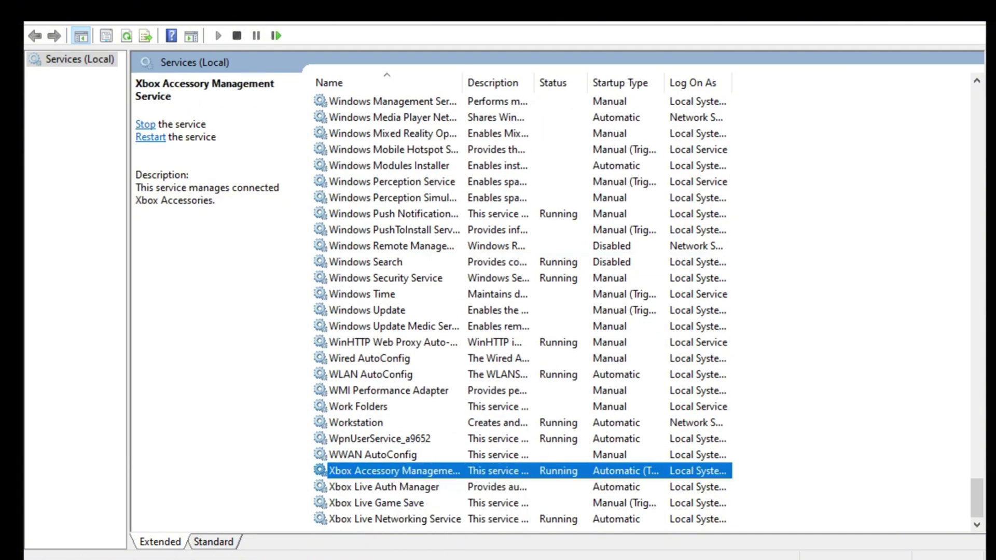
{"action": "double_click", "coordinate": [411, 471]}
{"action": "left_click", "coordinate": [466, 265]}
{"action": "left_click", "coordinate": [466, 316]}
{"action": "left_click", "coordinate": [645, 452]}
{"action": "left_click", "coordinate": [504, 457]}
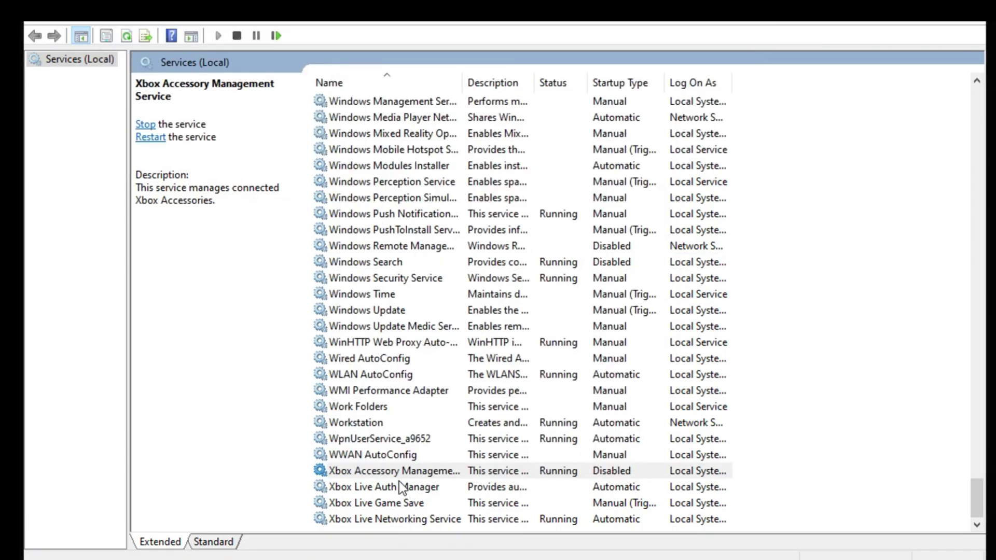
Disable Xbox Live Auth Manager, then select Xbox Live Networking Service.
{"action": "right_click", "coordinate": [400, 485]}
{"action": "left_click", "coordinate": [446, 557]}
{"action": "left_click", "coordinate": [503, 453]}
{"action": "left_click", "coordinate": [363, 518]}
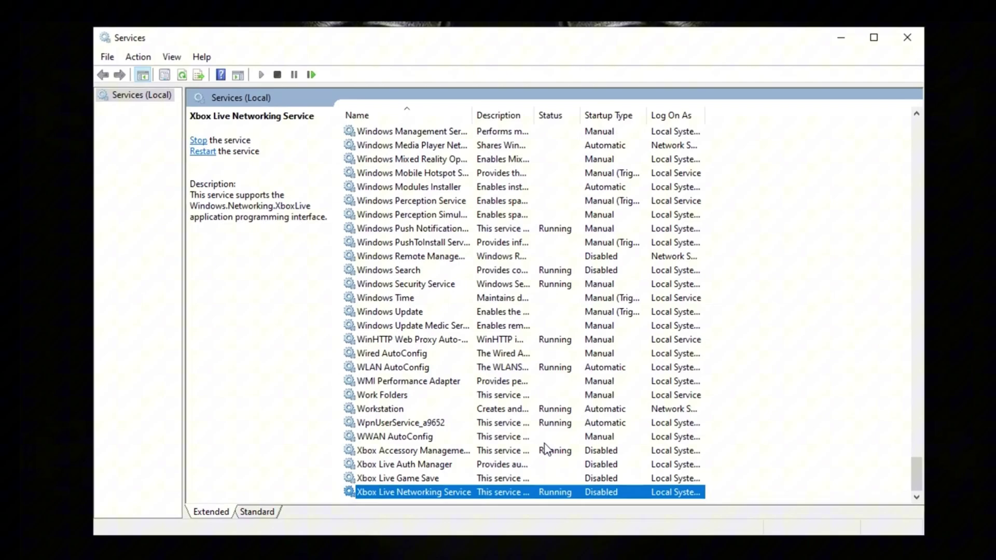
{"action": "scroll", "coordinate": [574, 371], "scroll_direction": "up", "scroll_amount": 10}
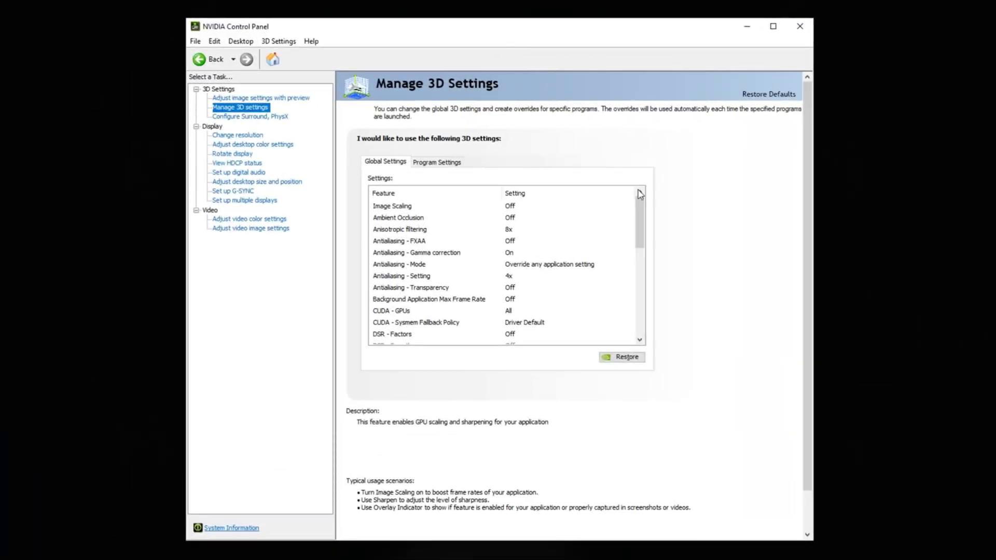
Turn off Anisotropic filtering, Antialiasing - Gamma correction and Antialiasing - Mode globally.
{"action": "mouse_move", "coordinate": [639, 194]}
{"action": "left_mouse_down"}
{"action": "mouse_move", "coordinate": [646, 276]}
{"action": "mouse_move", "coordinate": [648, 203]}
{"action": "left_mouse_up"}
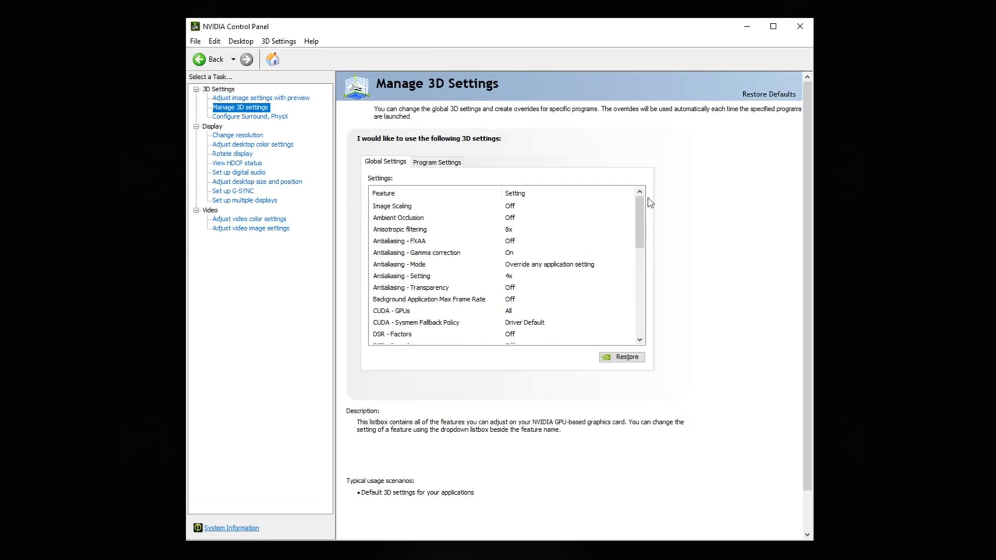
{"action": "left_click", "coordinate": [478, 229]}
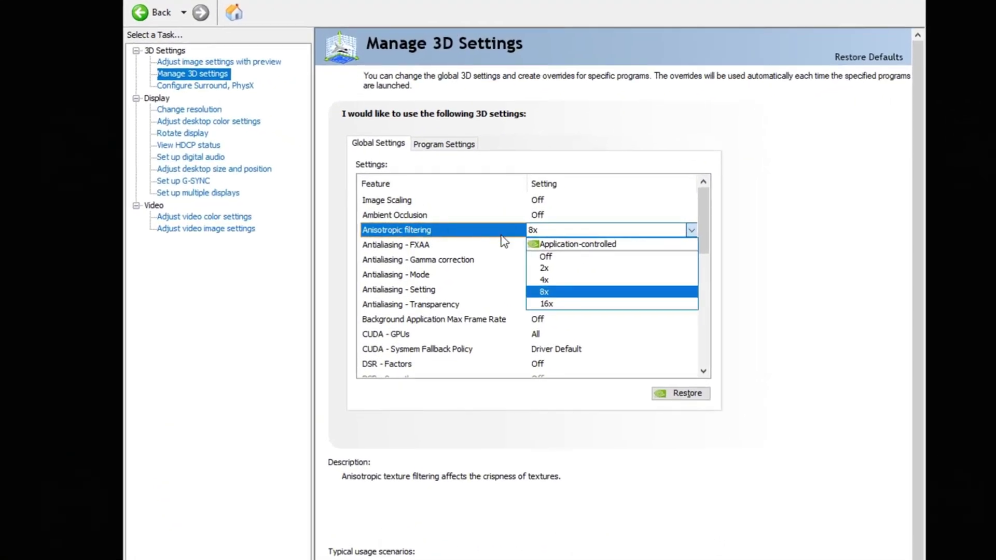
{"action": "left_click", "coordinate": [563, 256]}
{"action": "left_click", "coordinate": [547, 261]}
{"action": "left_click", "coordinate": [547, 261]}
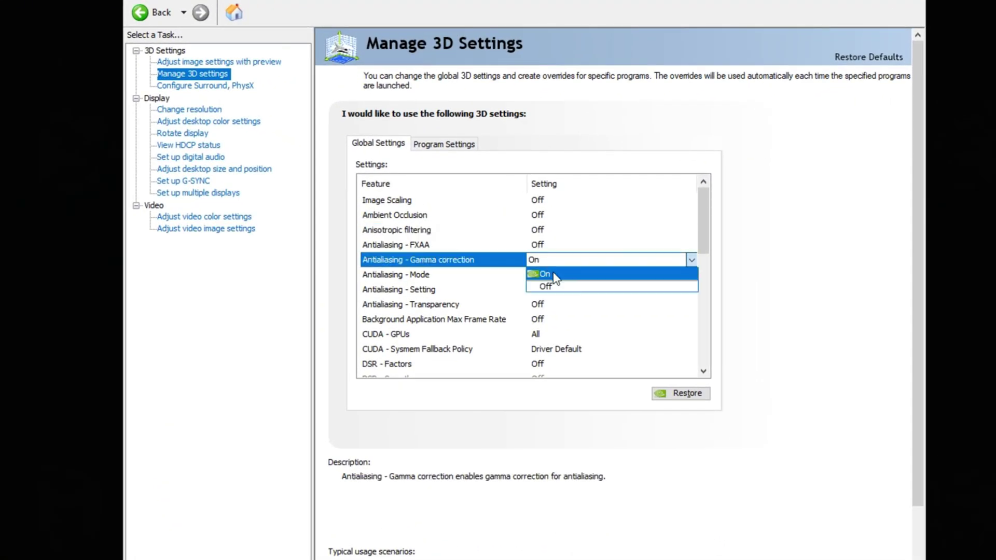
{"action": "left_click", "coordinate": [549, 283]}
{"action": "left_click", "coordinate": [552, 276]}
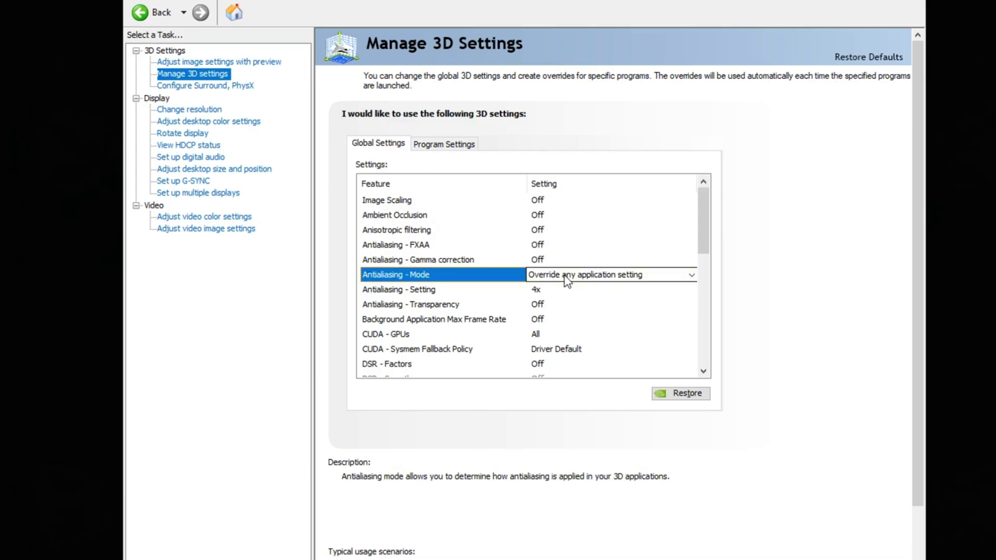
{"action": "left_click", "coordinate": [579, 276]}
{"action": "left_click", "coordinate": [573, 301]}
Look over the DSR - Factors options without changing them.
{"action": "scroll", "coordinate": [573, 306], "scroll_direction": "down", "scroll_amount": 1}
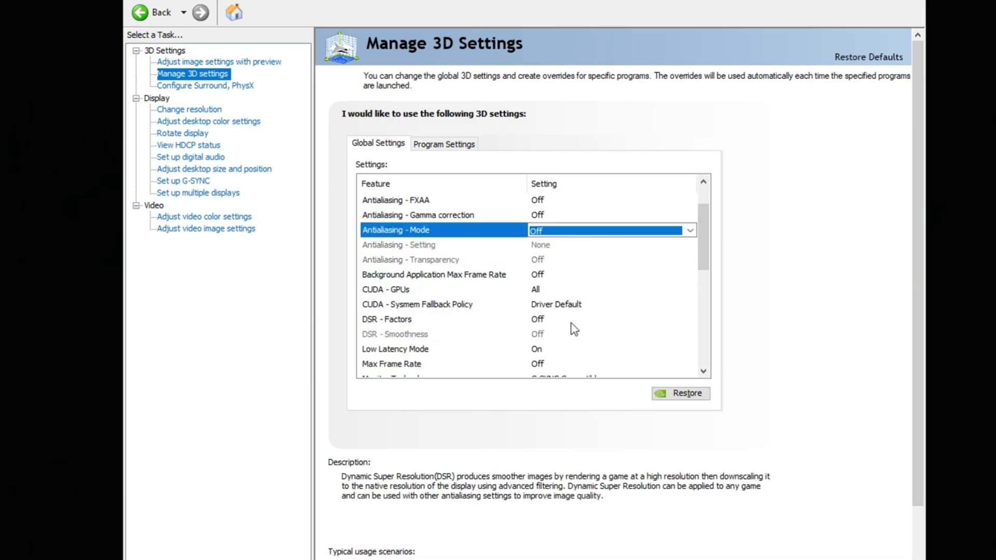
{"action": "left_click", "coordinate": [574, 319]}
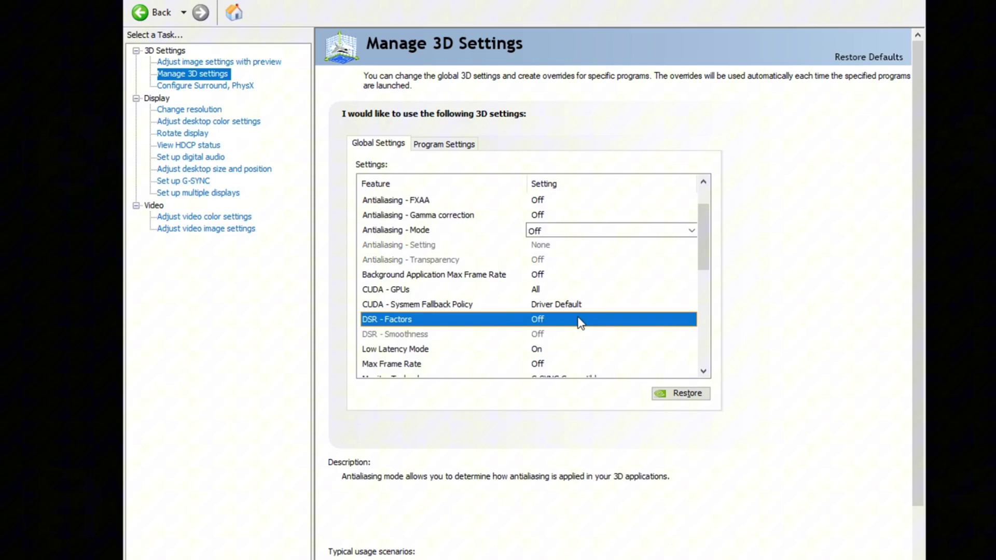
{"action": "left_click", "coordinate": [578, 321]}
{"action": "scroll", "coordinate": [537, 292], "scroll_direction": "down", "scroll_amount": 1}
Set Low Latency Mode to On.
{"action": "left_click", "coordinate": [545, 306]}
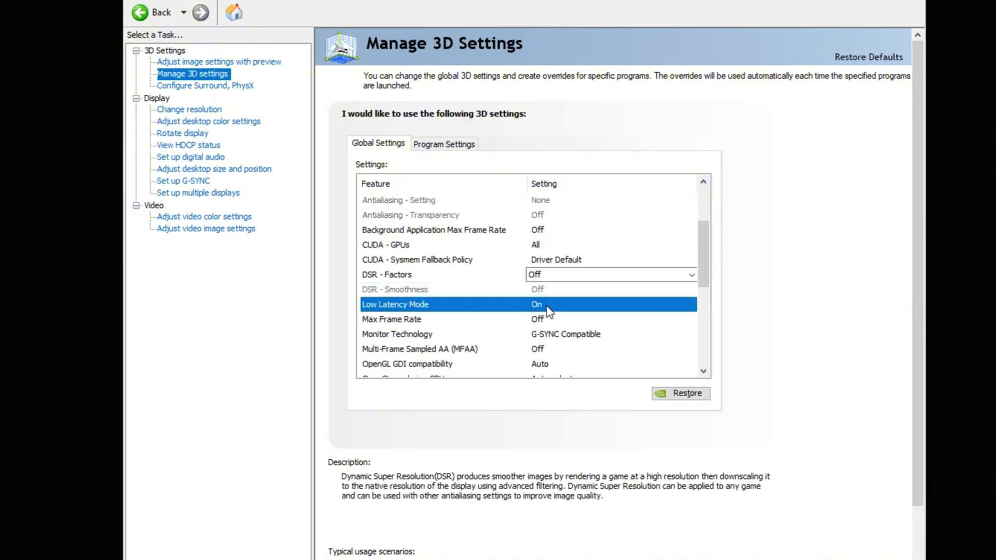
{"action": "left_click", "coordinate": [548, 309]}
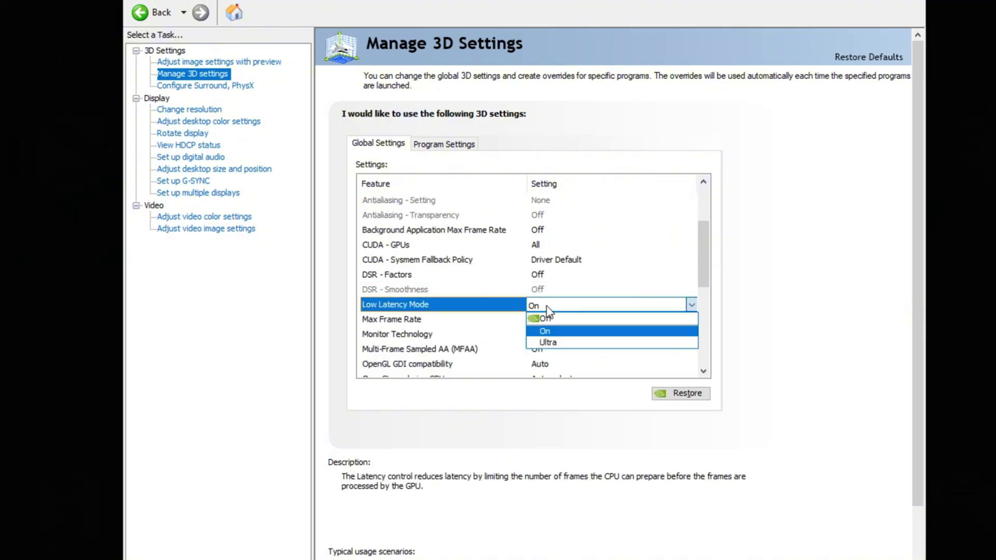
{"action": "left_click", "coordinate": [563, 318]}
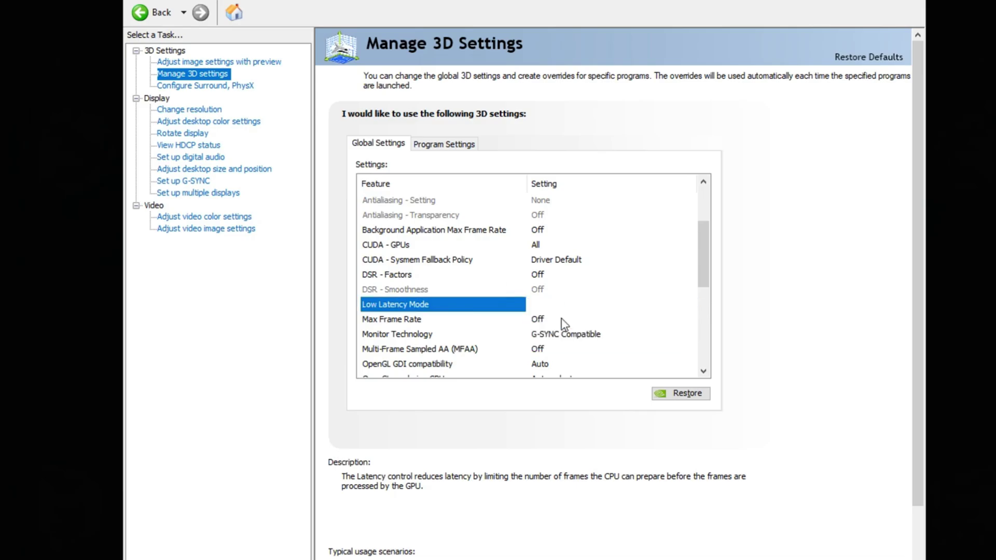
{"action": "scroll", "coordinate": [561, 318], "scroll_direction": "up", "scroll_amount": 2}
{"action": "scroll", "coordinate": [560, 316], "scroll_direction": "down", "scroll_amount": 6}
{"action": "scroll", "coordinate": [559, 315], "scroll_direction": "up", "scroll_amount": 4}
{"action": "left_click", "coordinate": [560, 302]}
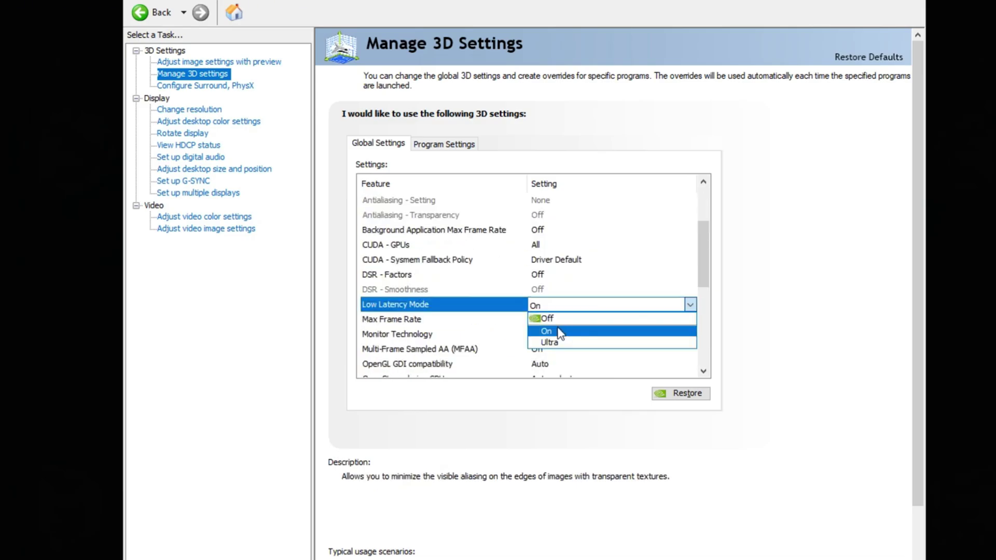
{"action": "left_click", "coordinate": [561, 329]}
{"action": "scroll", "coordinate": [655, 345], "scroll_direction": "up", "scroll_amount": 2}
{"action": "scroll", "coordinate": [661, 346], "scroll_direction": "down", "scroll_amount": 1}
{"action": "scroll", "coordinate": [659, 333], "scroll_direction": "down", "scroll_amount": 1}
{"action": "left_click", "coordinate": [662, 317]}
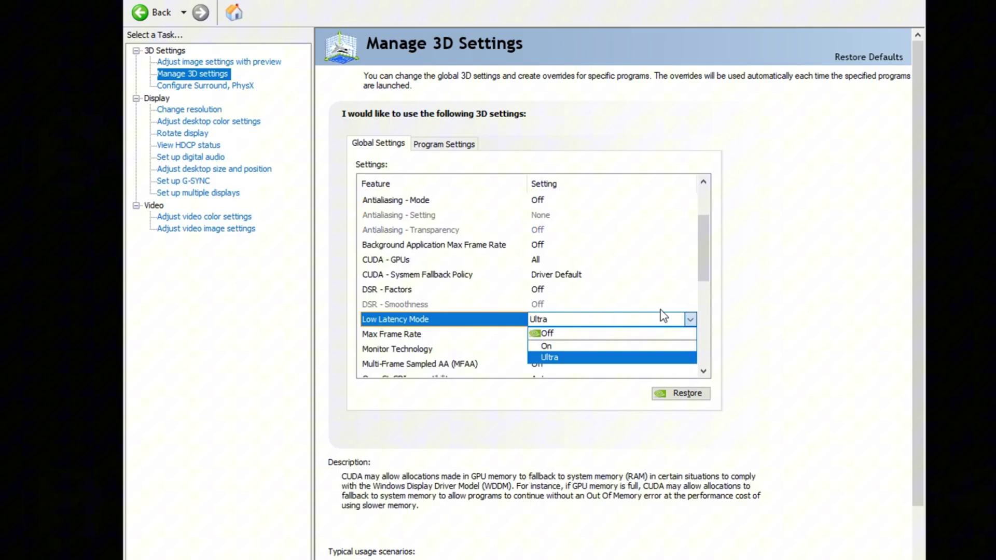
{"action": "left_click", "coordinate": [558, 344]}
Keep OpenGL GDI compatibility at Auto and Power management mode at Prefer maximum performance.
{"action": "scroll", "coordinate": [557, 345], "scroll_direction": "down", "scroll_amount": 2}
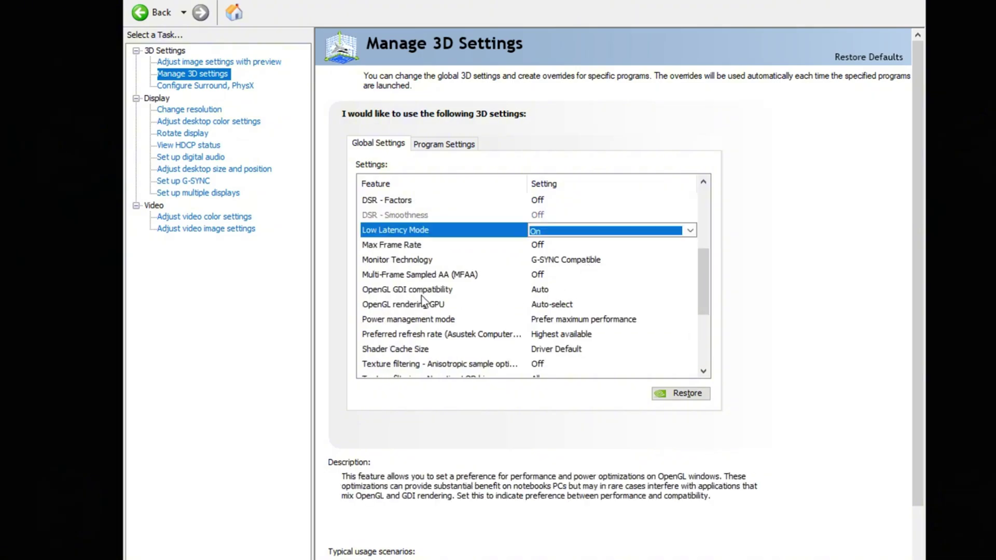
{"action": "left_click", "coordinate": [550, 290]}
{"action": "left_click", "coordinate": [557, 292]}
{"action": "left_click", "coordinate": [555, 305]}
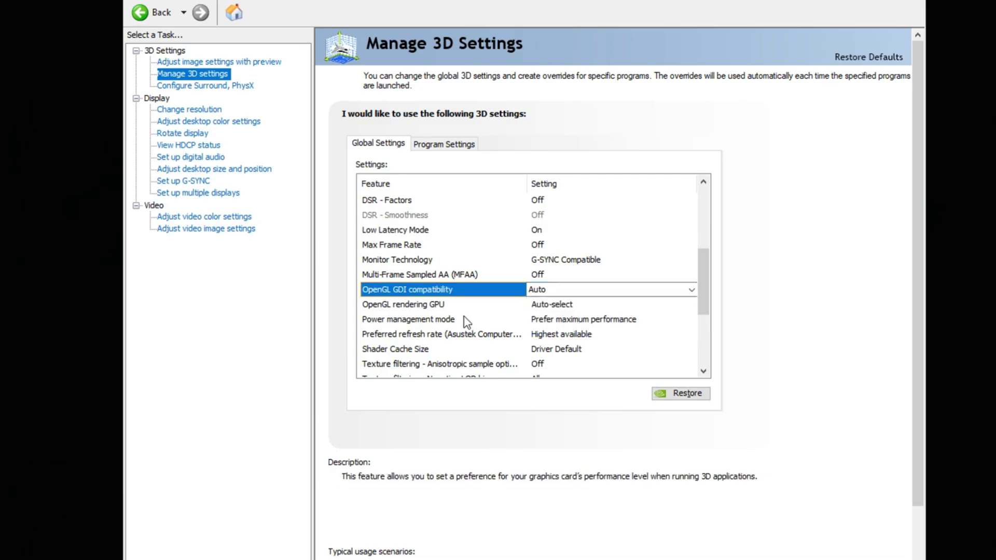
{"action": "left_click", "coordinate": [571, 321]}
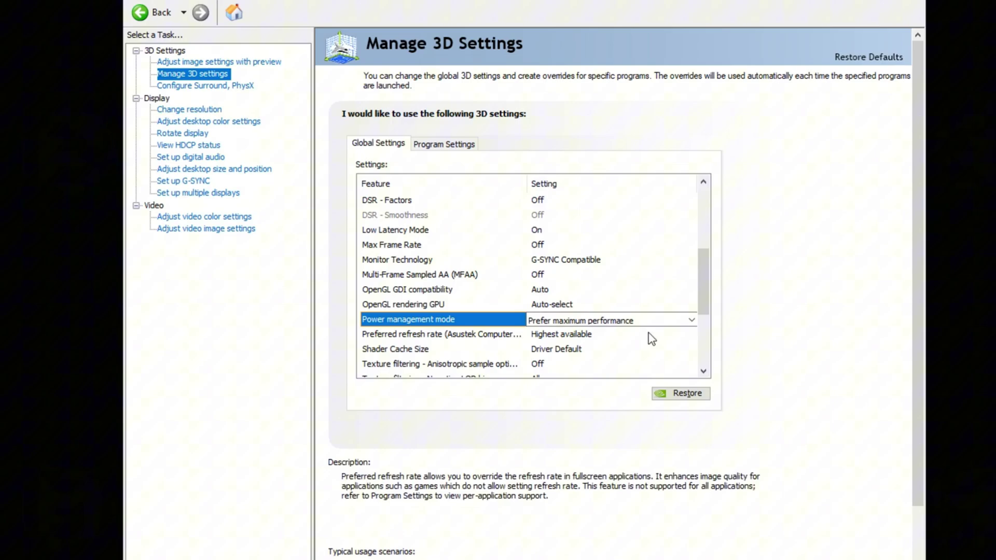
{"action": "left_click", "coordinate": [610, 321]}
{"action": "left_click", "coordinate": [631, 319]}
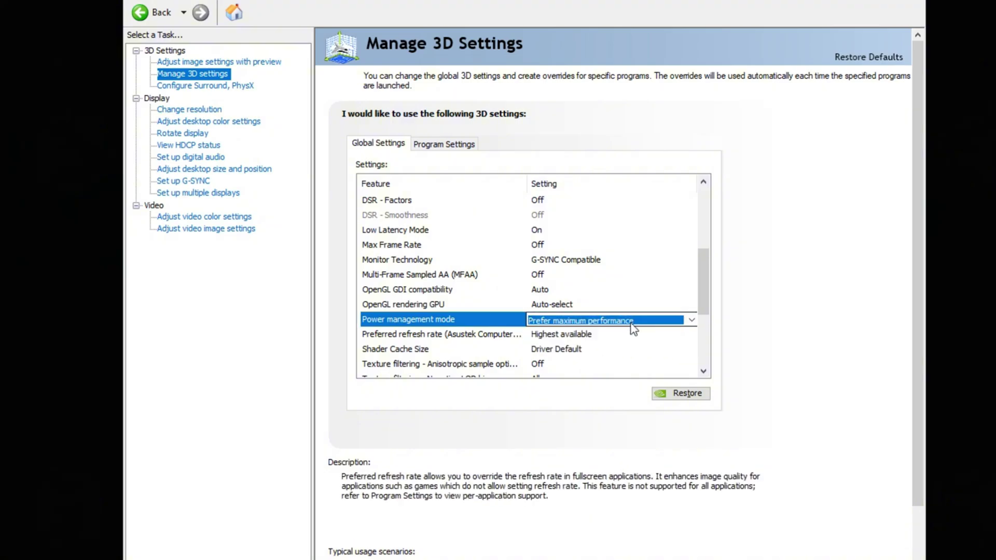
Turn Anisotropic sample optimization and Trilinear optimization On.
{"action": "scroll", "coordinate": [540, 279], "scroll_direction": "down", "scroll_amount": 2}
{"action": "left_click", "coordinate": [541, 277]}
{"action": "left_click", "coordinate": [543, 277]}
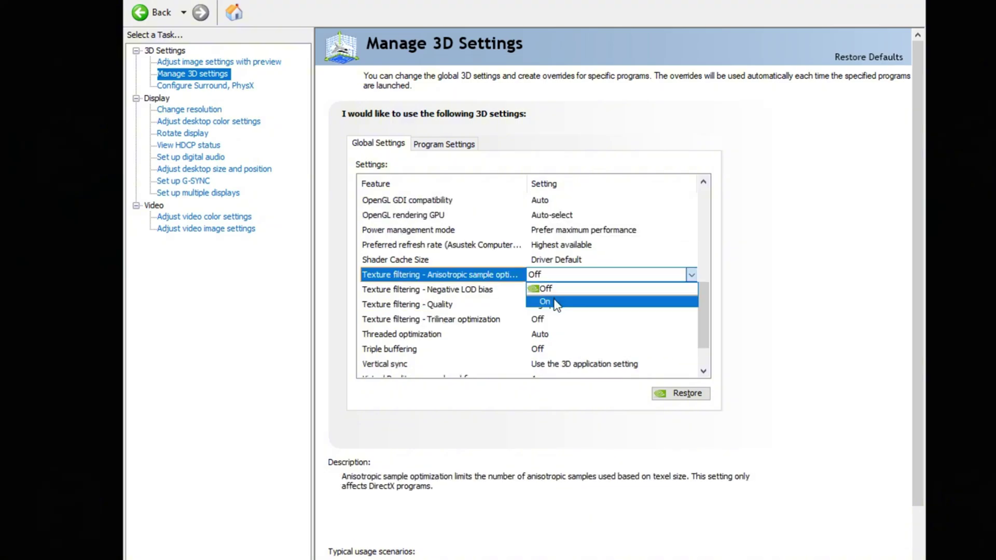
{"action": "left_click", "coordinate": [555, 302]}
{"action": "left_click", "coordinate": [557, 319]}
{"action": "left_click", "coordinate": [558, 319]}
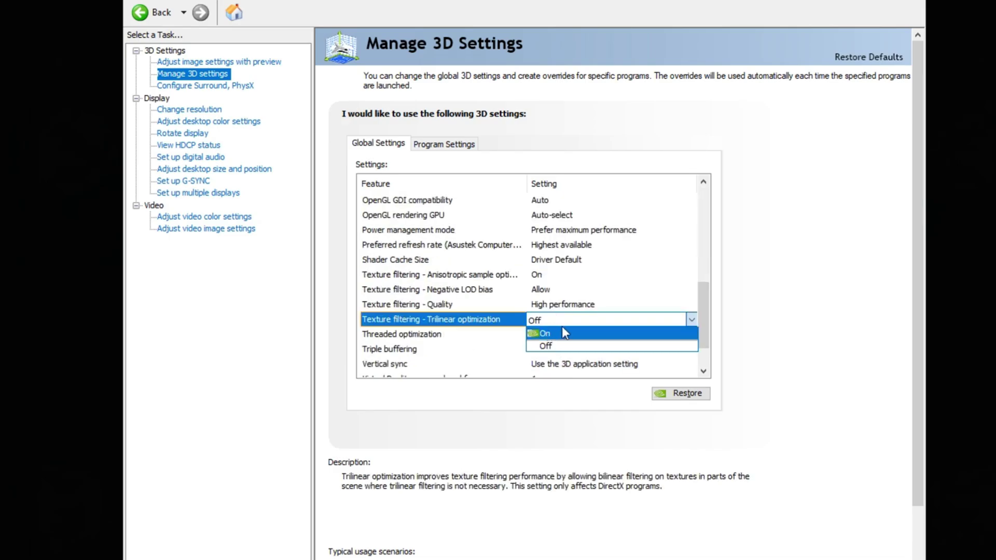
{"action": "left_click", "coordinate": [541, 335]}
{"action": "scroll", "coordinate": [554, 311], "scroll_direction": "down", "scroll_amount": 1}
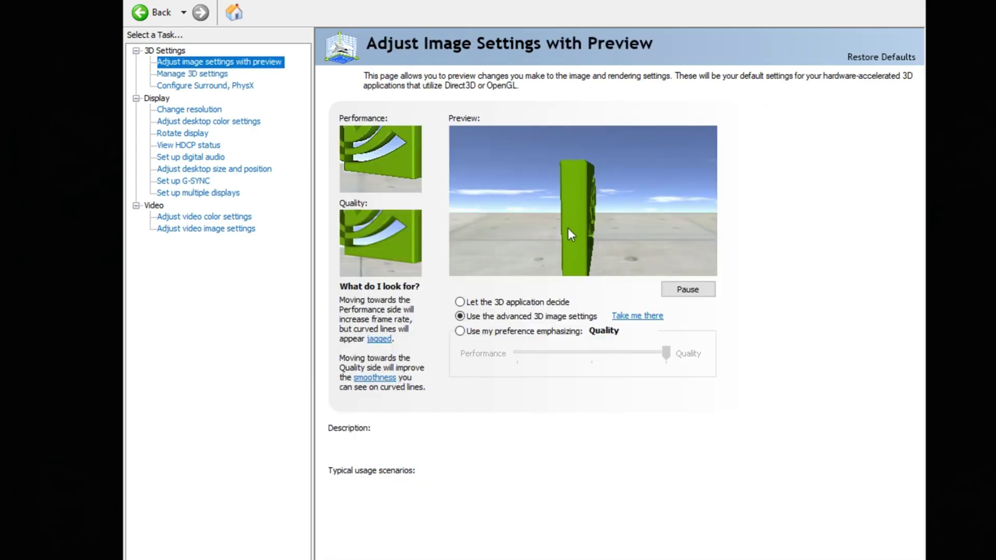
Try the Performance preference on the preview page, then return to the advanced 3D image settings.
{"action": "mouse_move", "coordinate": [515, 316]}
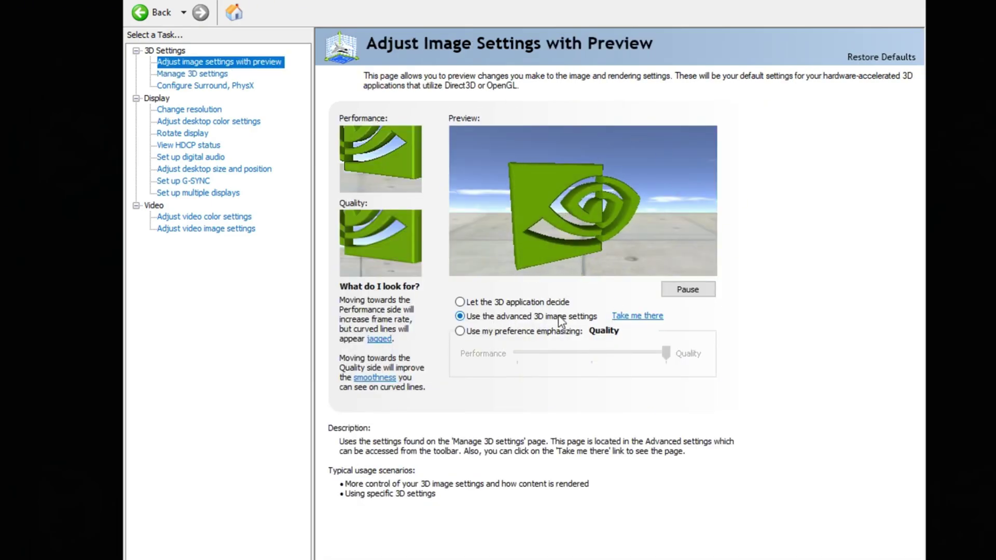
{"action": "left_click", "coordinate": [521, 360]}
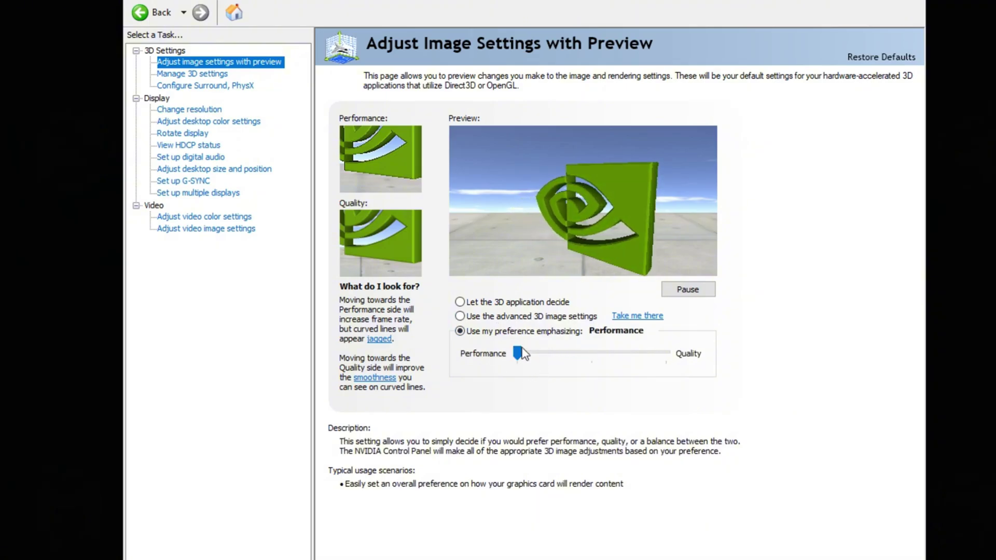
{"action": "key", "text": "Up"}
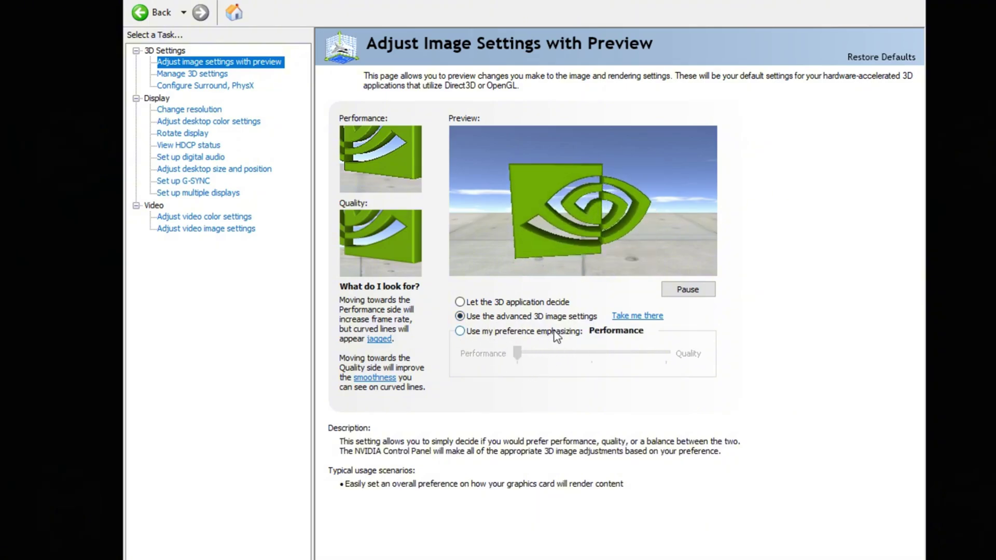